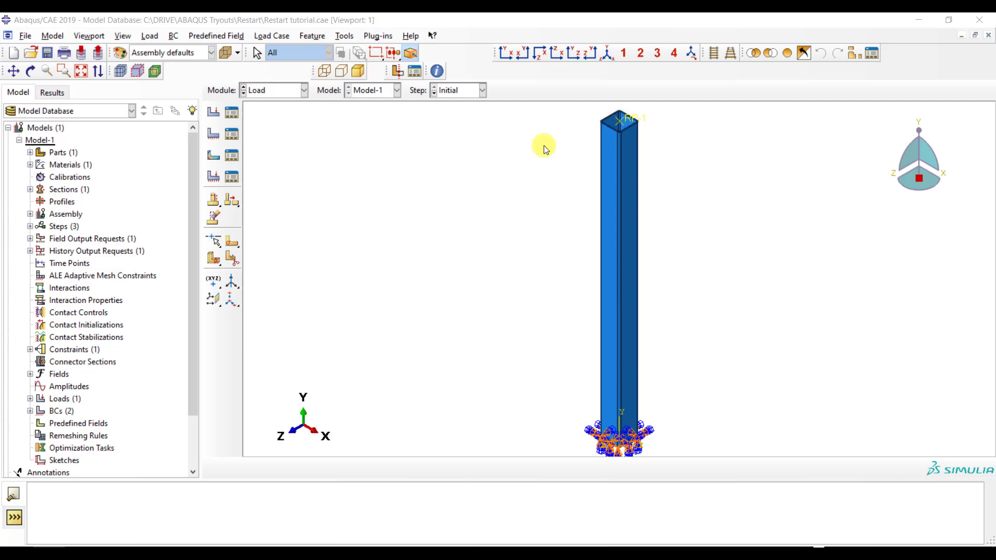
- Expand the Steps (3) node in the model tree and select Step-2
click(30, 226)
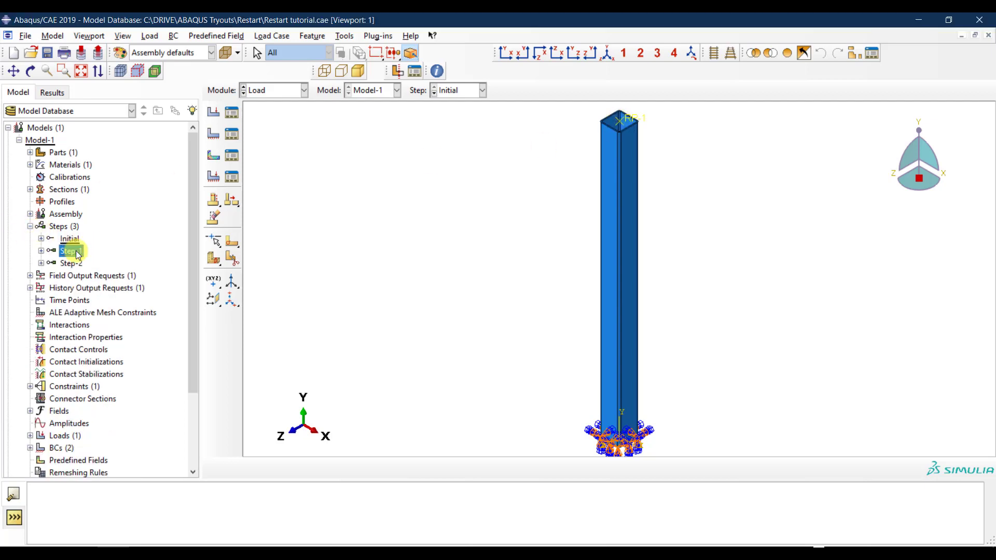
click(71, 264)
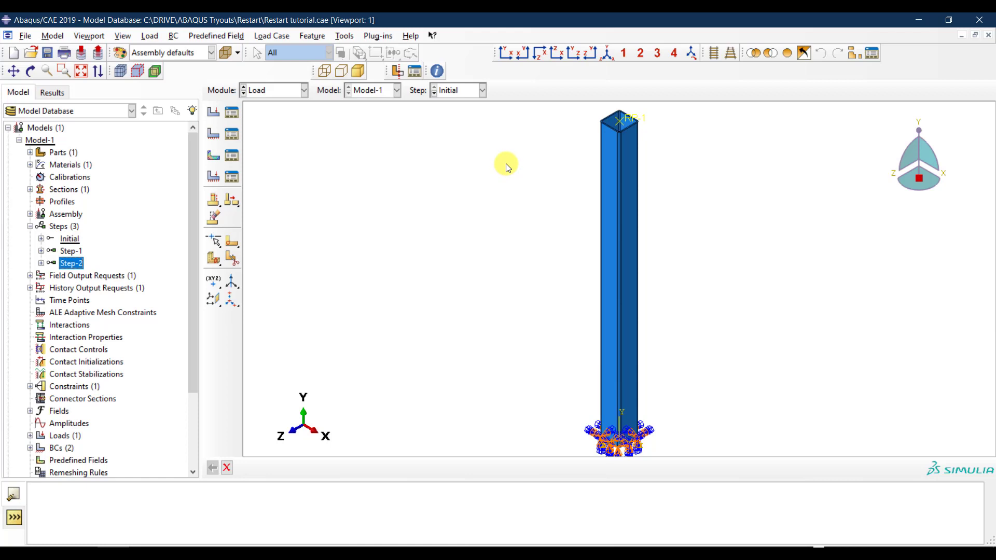
- Switch to the Step module and open the Step Manager
click(283, 90)
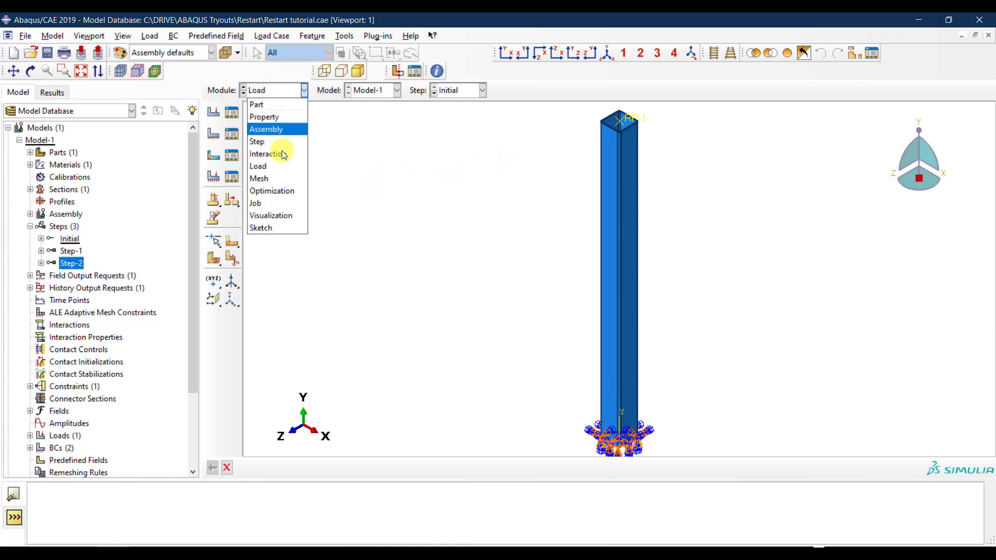
click(281, 141)
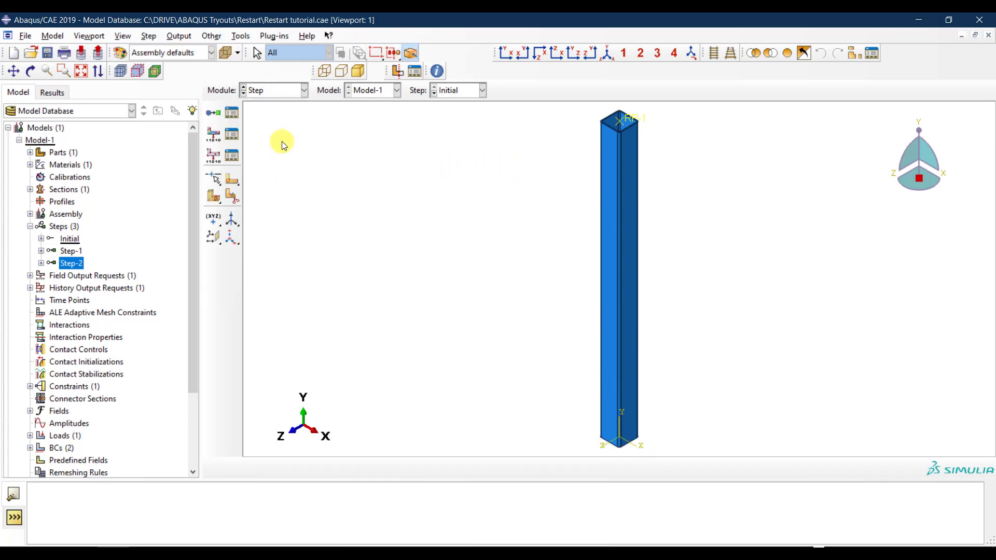
click(232, 112)
- Compare Step-1 and Step-2, both Static, General with Nlgeom on, then close the manager
click(419, 257)
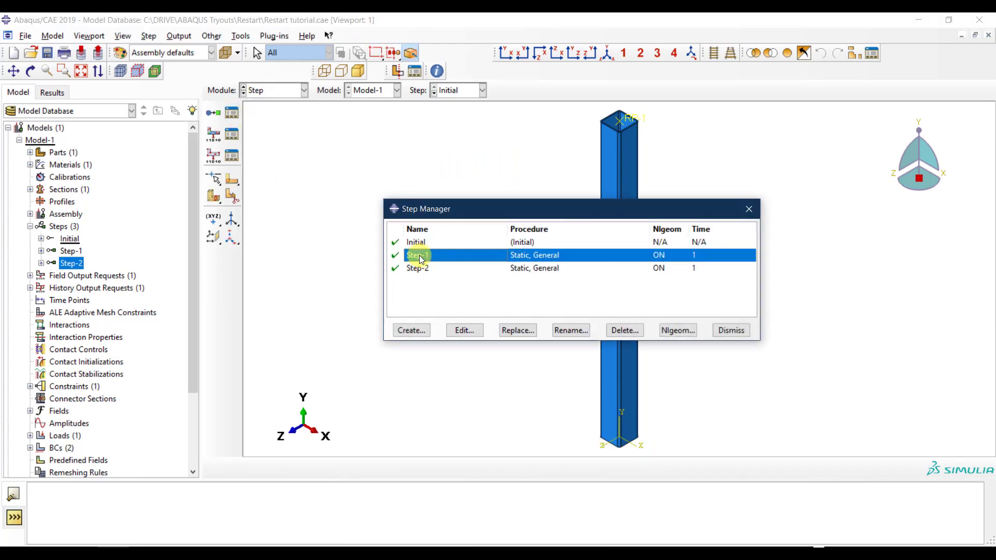
click(418, 269)
click(433, 255)
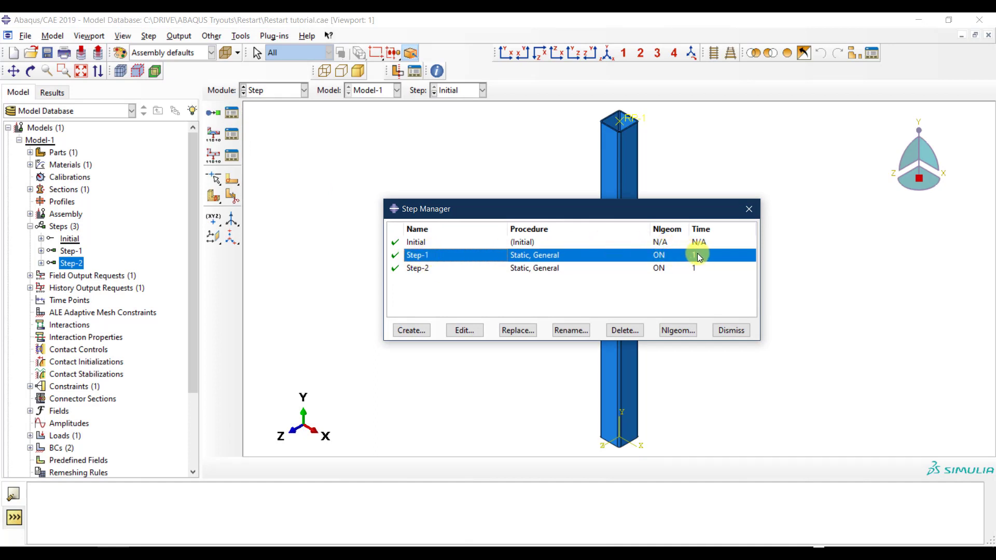
click(470, 269)
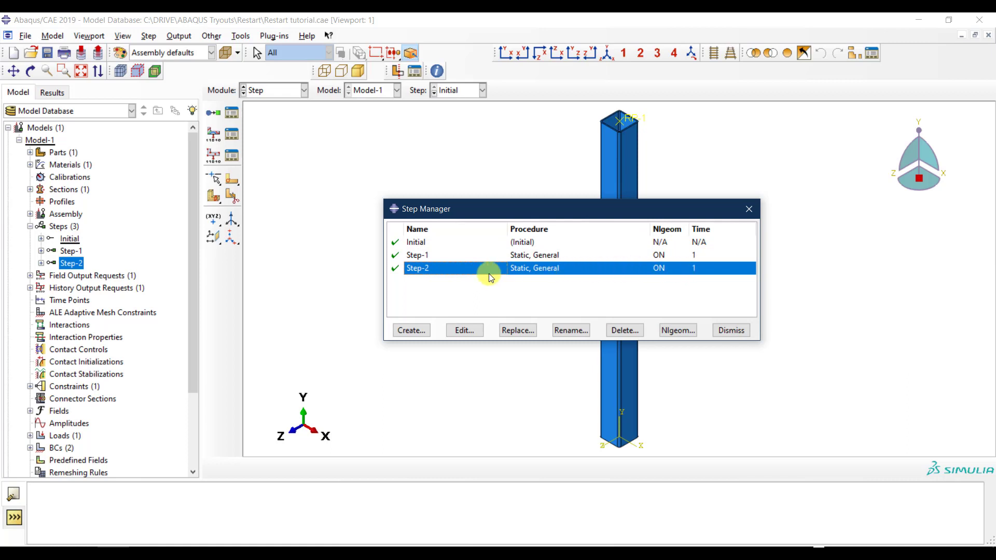
click(471, 253)
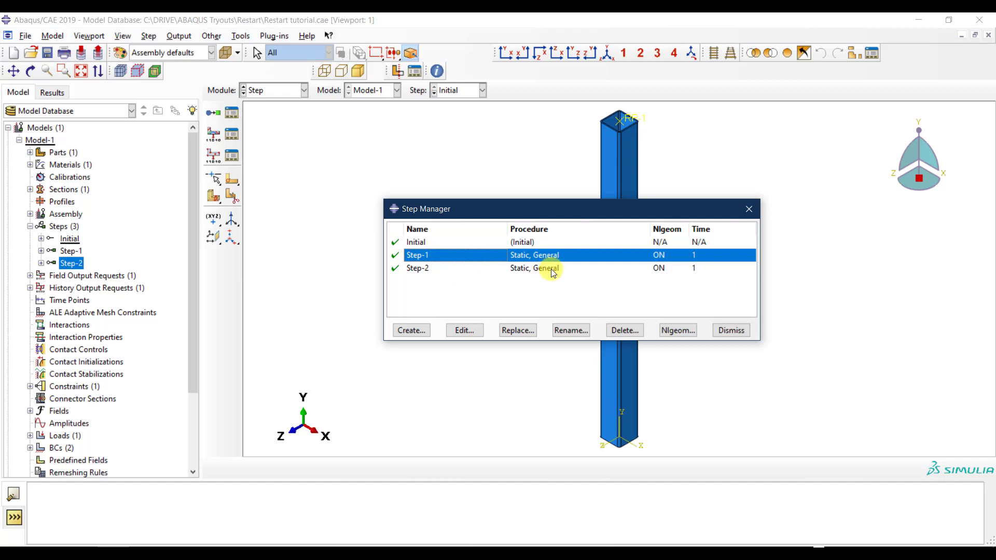
click(699, 269)
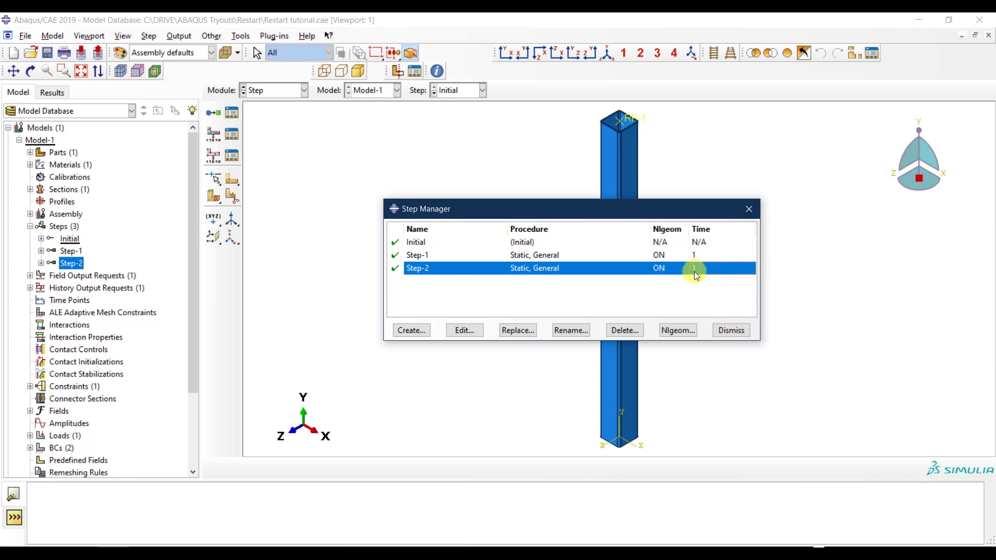
click(557, 255)
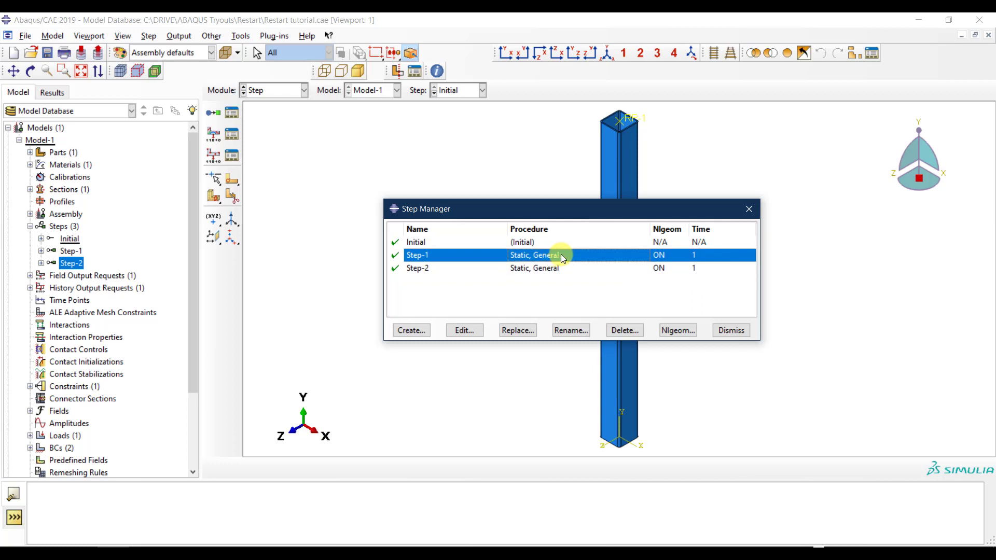
click(427, 269)
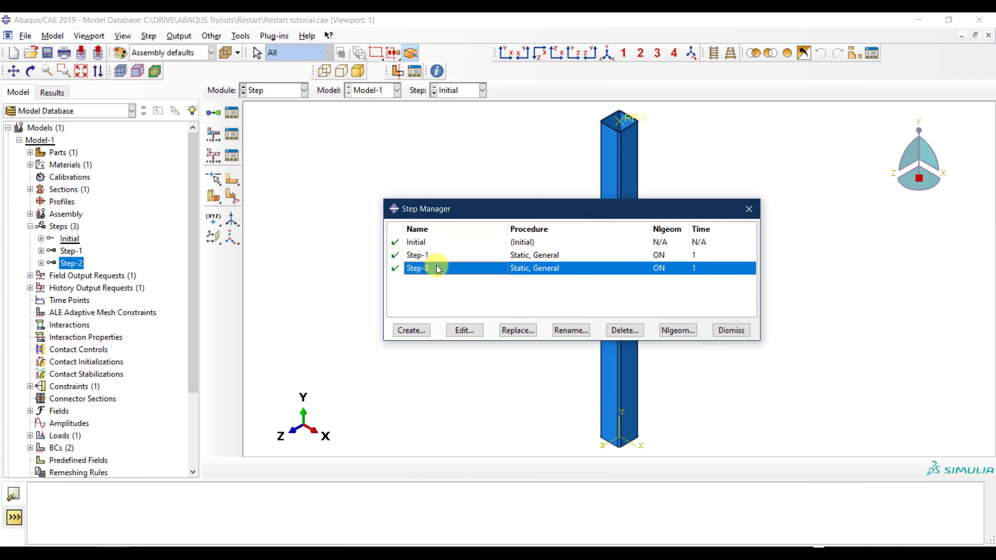
click(434, 255)
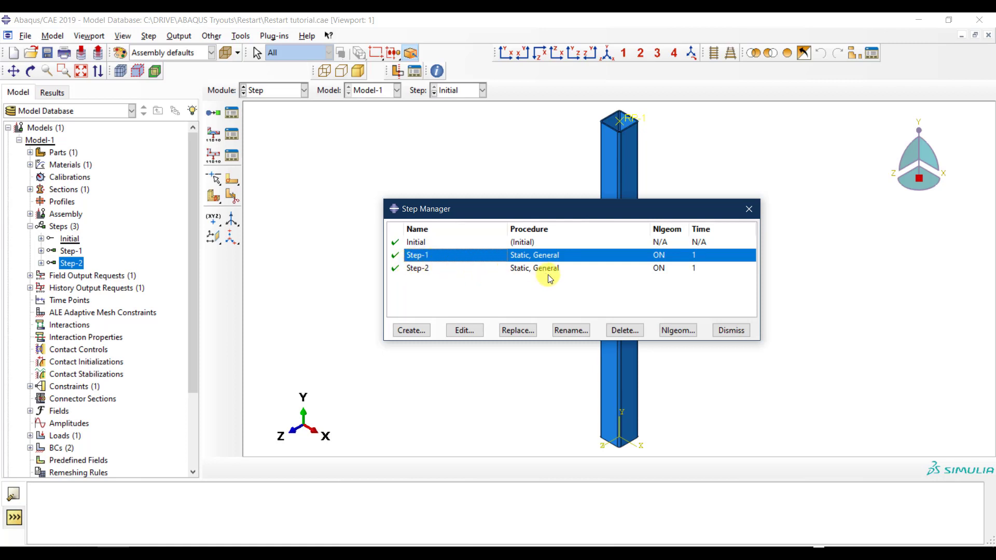
click(733, 333)
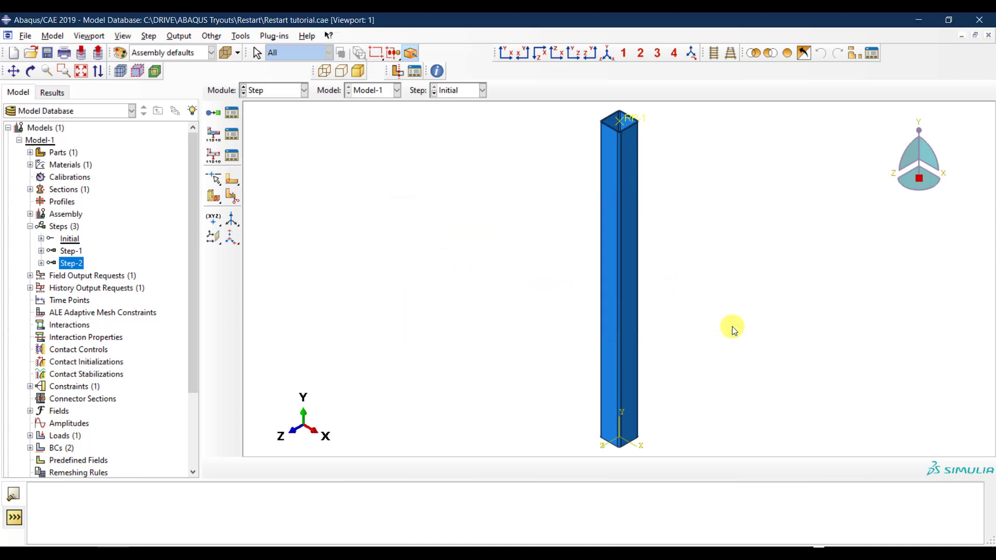
- Open Model-1's keywords editor and locate the *Restart, write, frequency=0 line
right_click(41, 141)
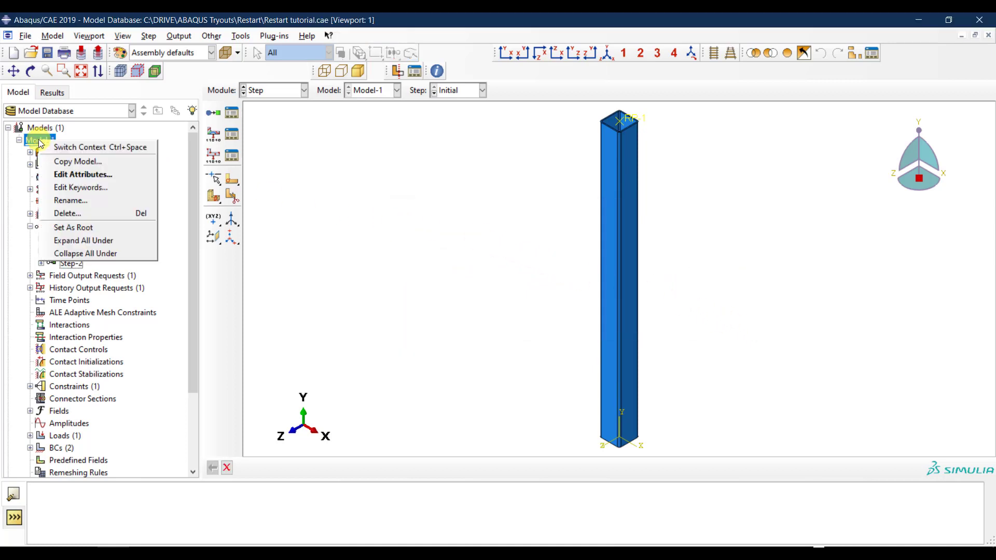
click(107, 190)
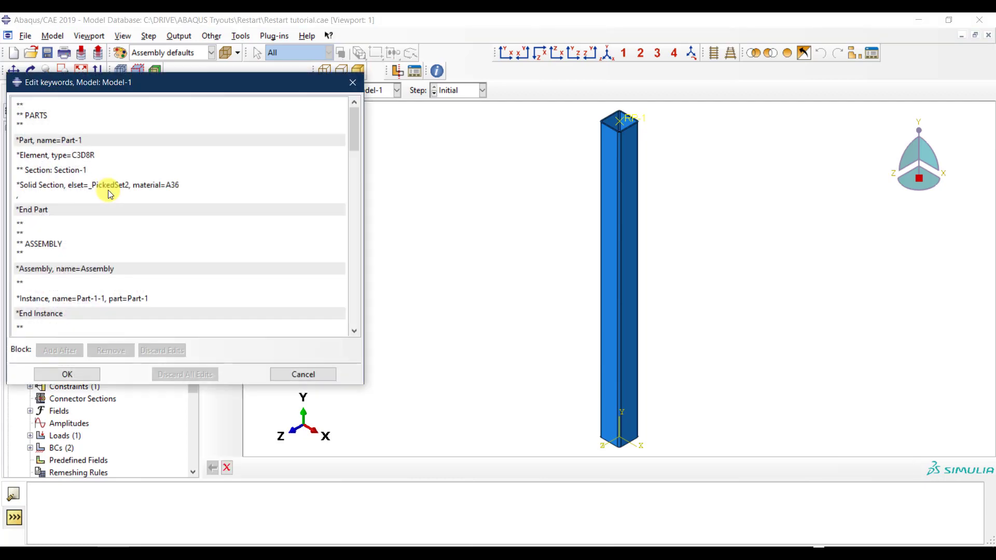
drag(357, 120, 363, 302)
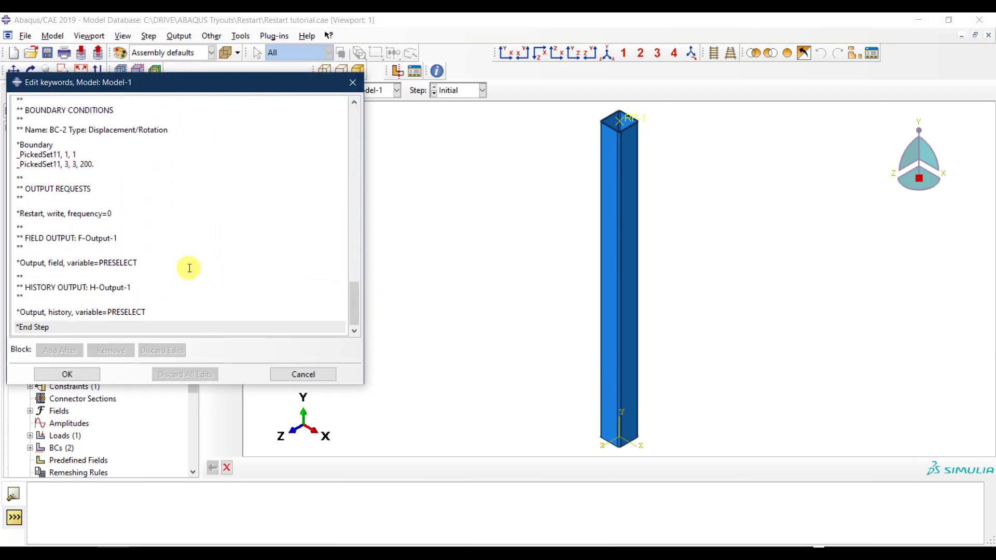
scroll(176, 264, up, 1)
drag(111, 242, 14, 242)
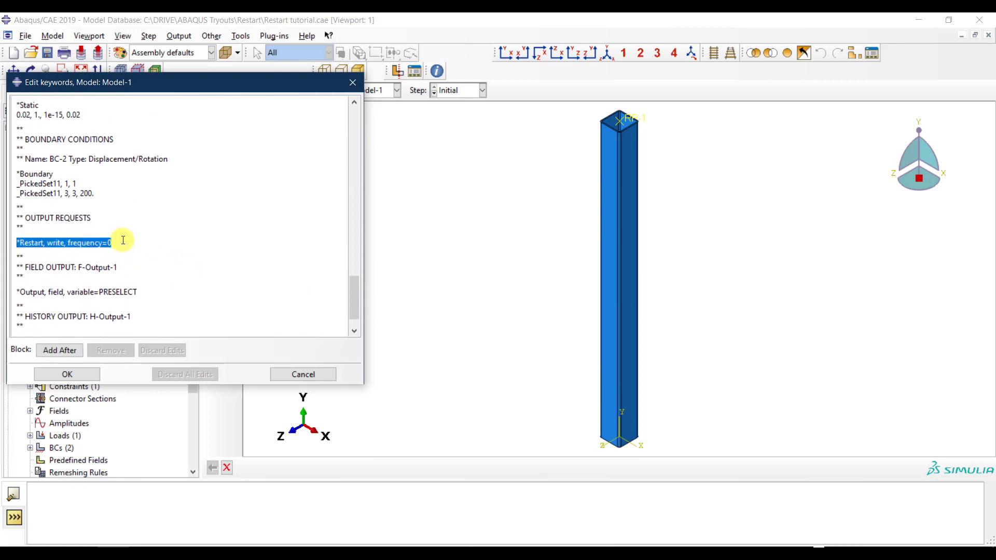
scroll(123, 242, up, 2)
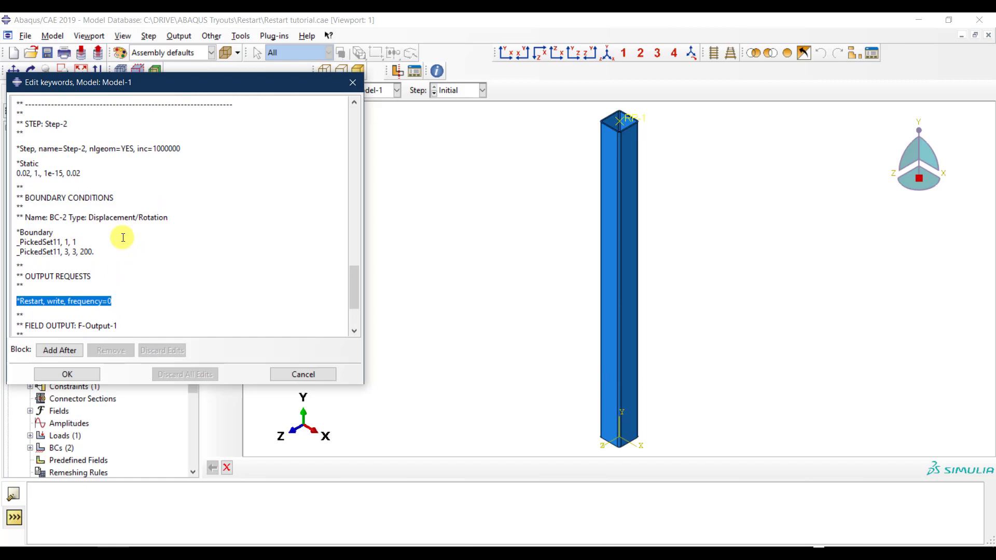
scroll(123, 238, up, 5)
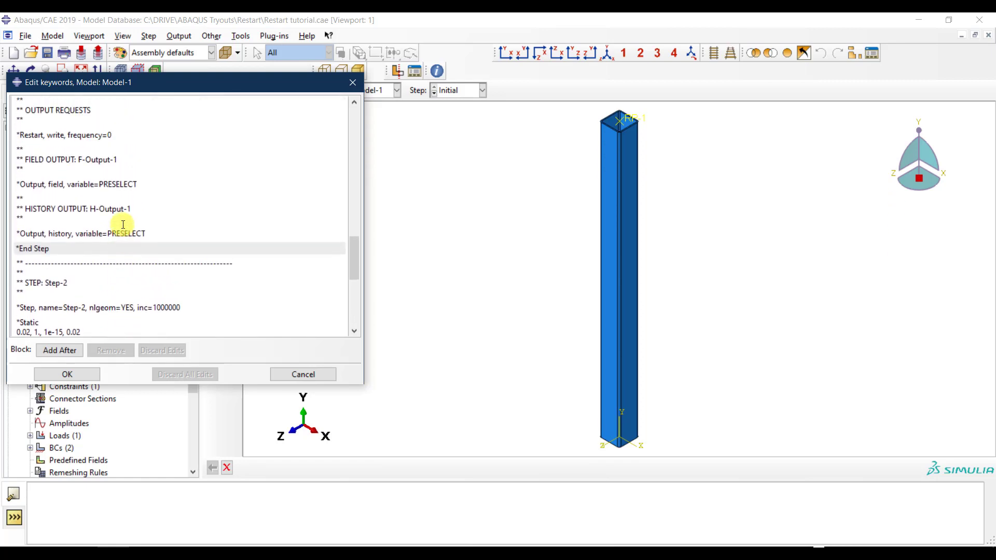
scroll(123, 225, up, 1)
drag(133, 151, 16, 150)
scroll(73, 150, up, 2)
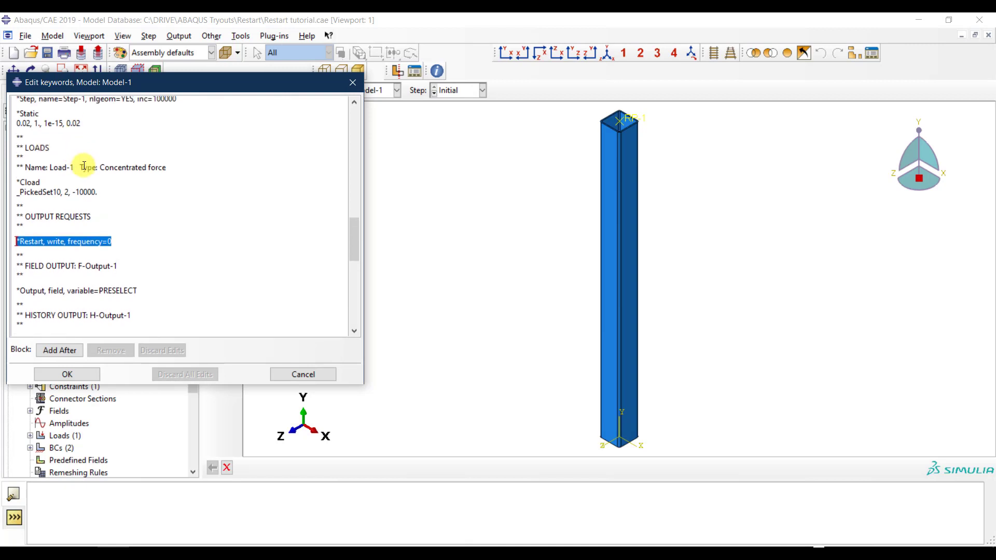
scroll(84, 166, up, 2)
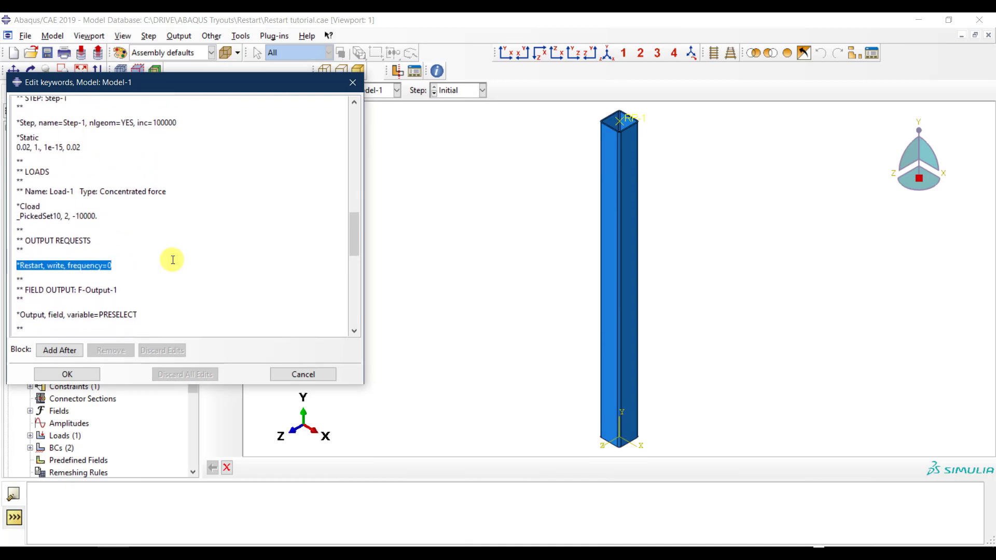
scroll(156, 259, down, 5)
drag(67, 243, 50, 242)
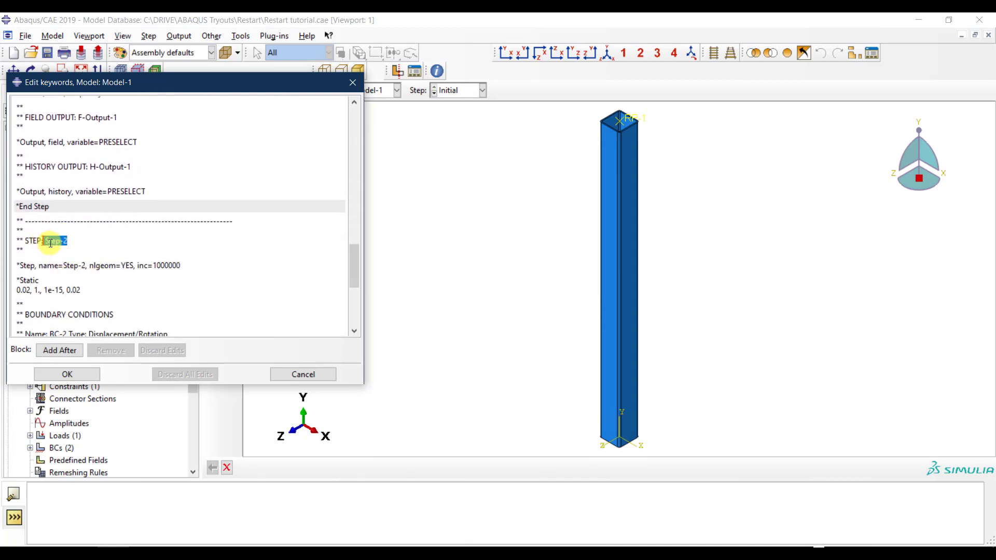
scroll(109, 312, down, 3)
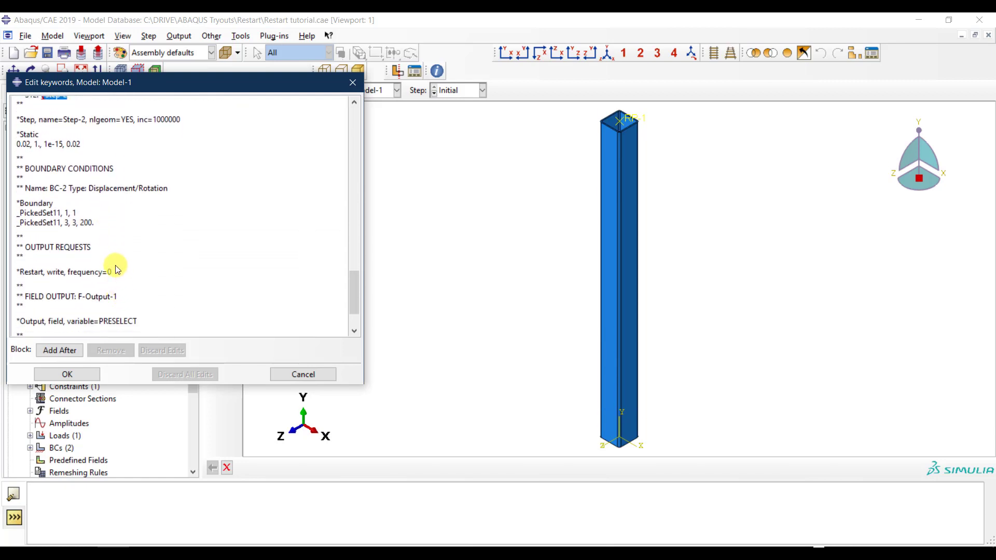
scroll(123, 254, up, 5)
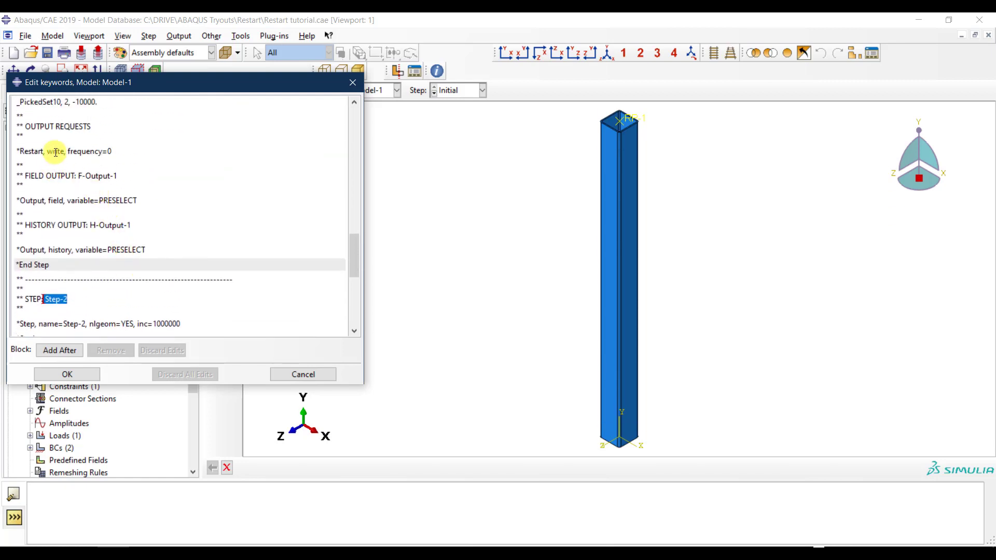
double_click(86, 151)
- Change the frequency value on Step-1's *Restart, write line from 0 to 1
double_click(115, 151)
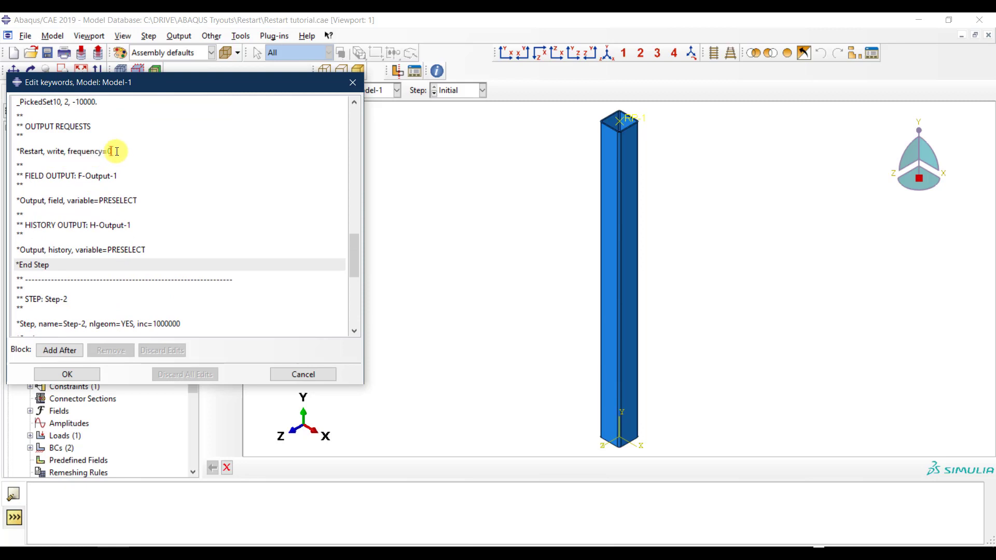
text(1)
click(134, 155)
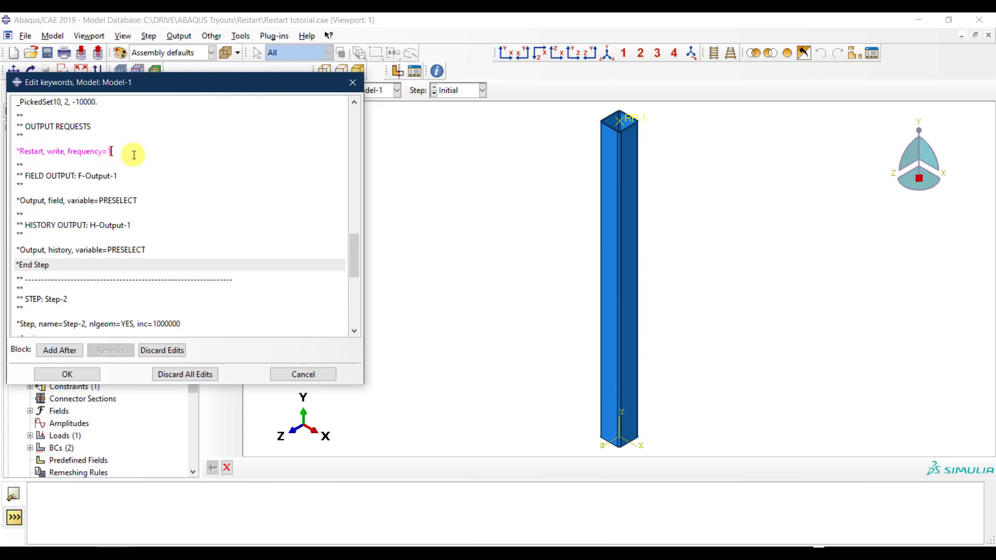
double_click(108, 151)
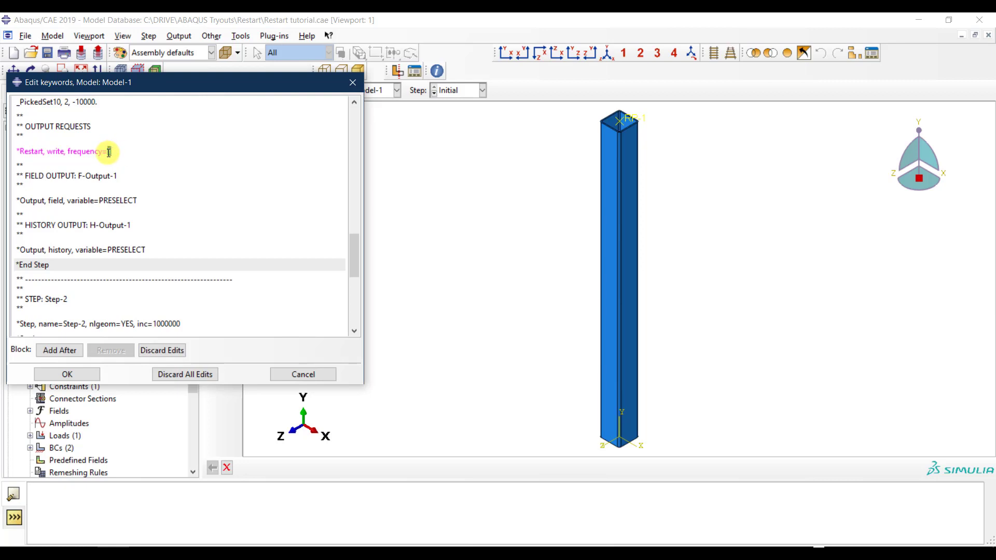
drag(108, 151, 125, 154)
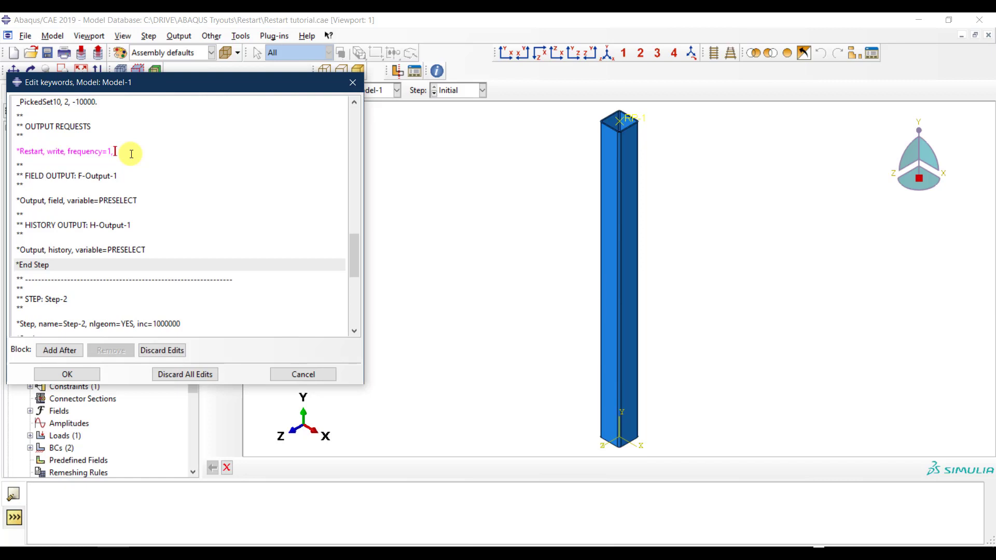
key(BackSpace)
key(BackSpace)
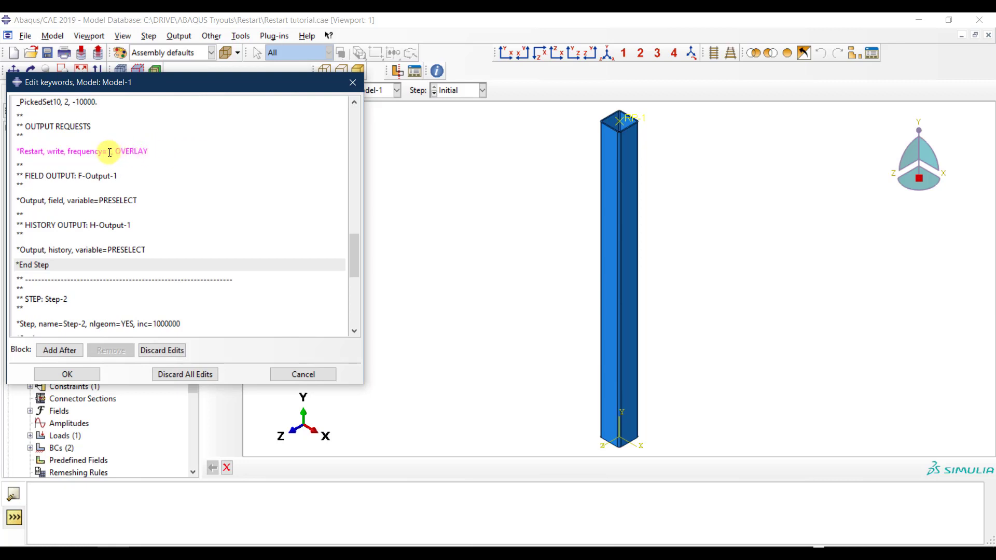
- Copy Step-1's *Restart line over Step-2's, so both read frequency=1, OVERLAY
drag(110, 152, 70, 151)
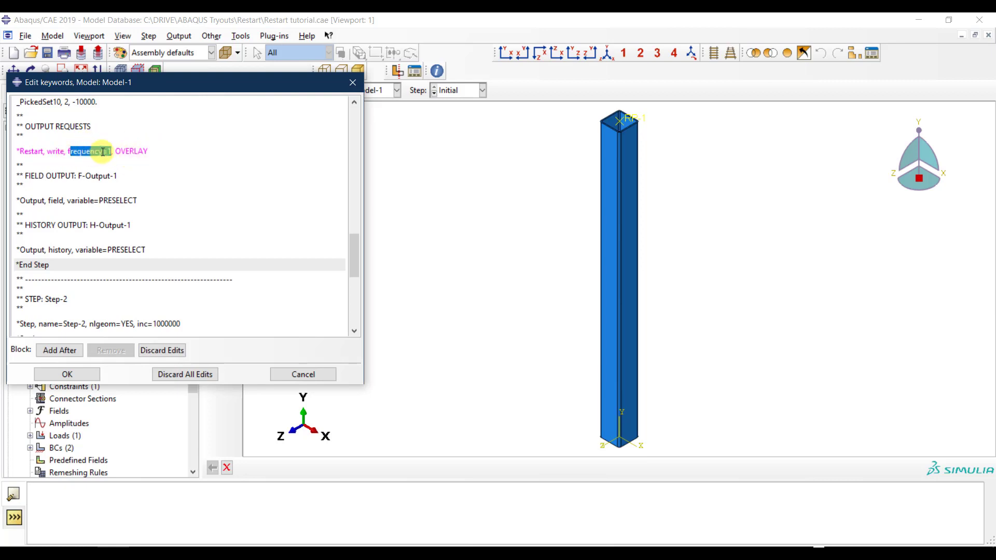
click(148, 152)
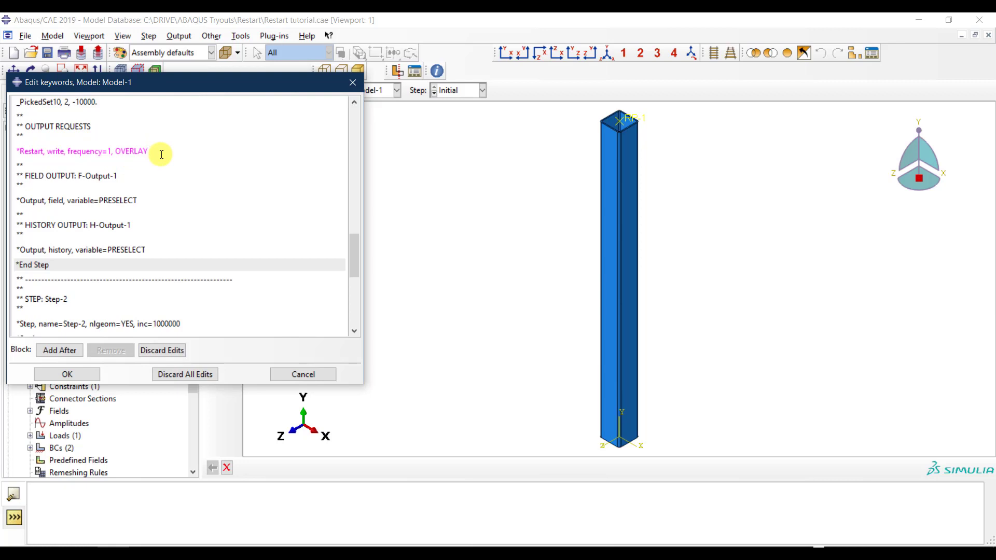
drag(161, 155, 22, 150)
key(ctrl+c)
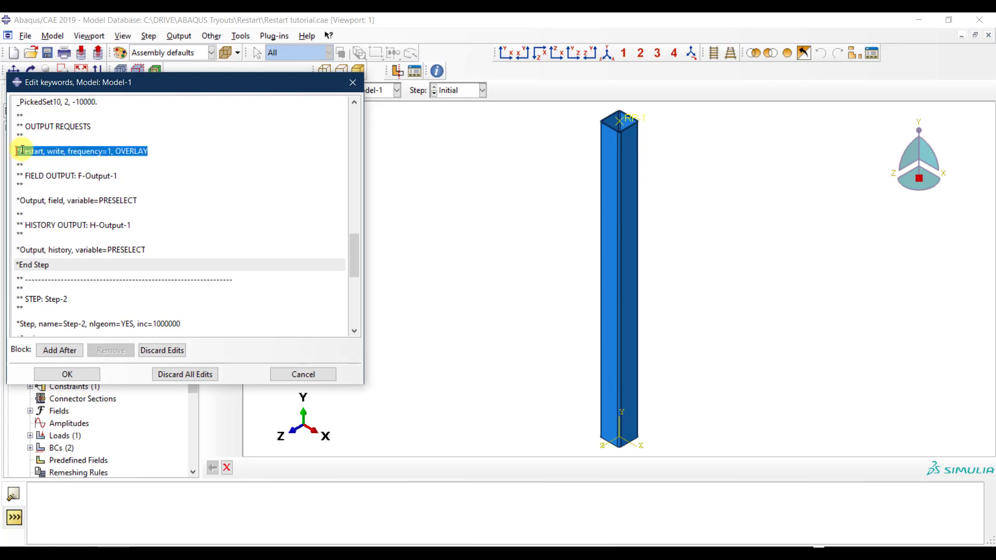
scroll(176, 228, down, 7)
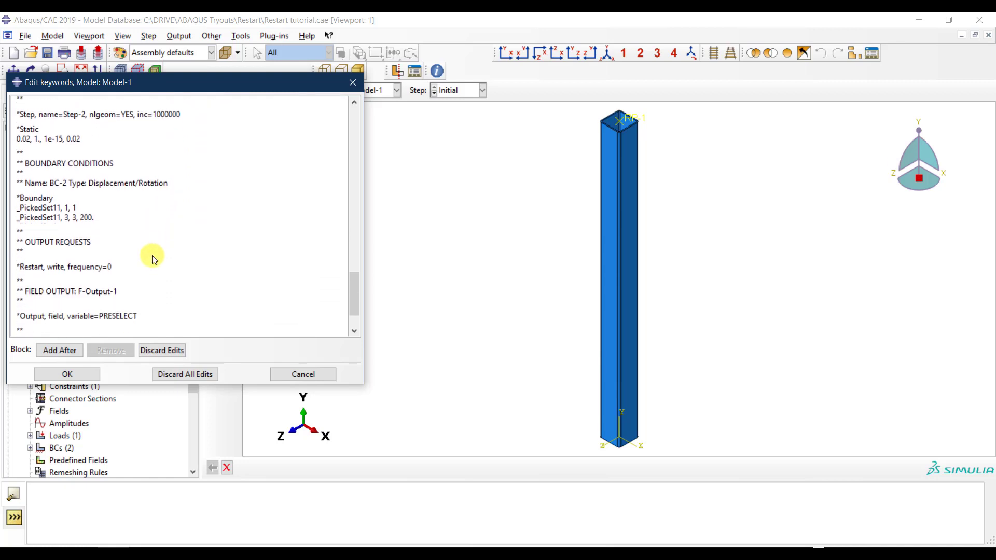
scroll(153, 260, down, 1)
drag(125, 241, 34, 244)
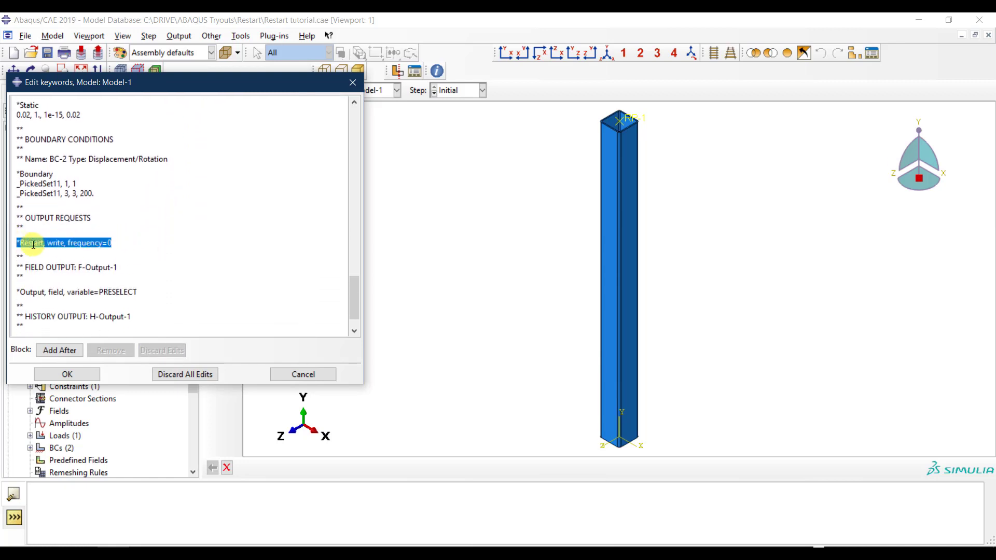
key(ctrl+v)
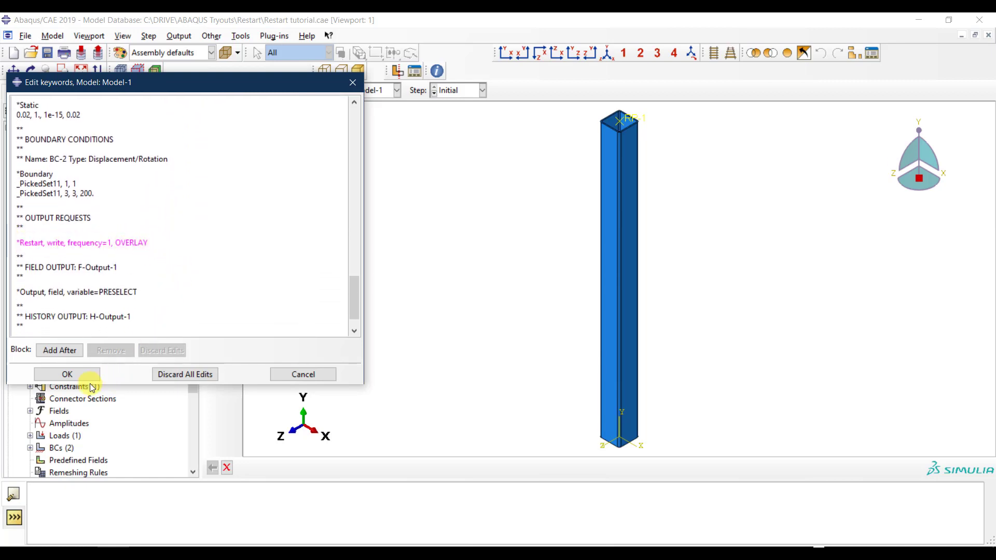
- Accept the keyword edits and switch to the Job module
click(81, 376)
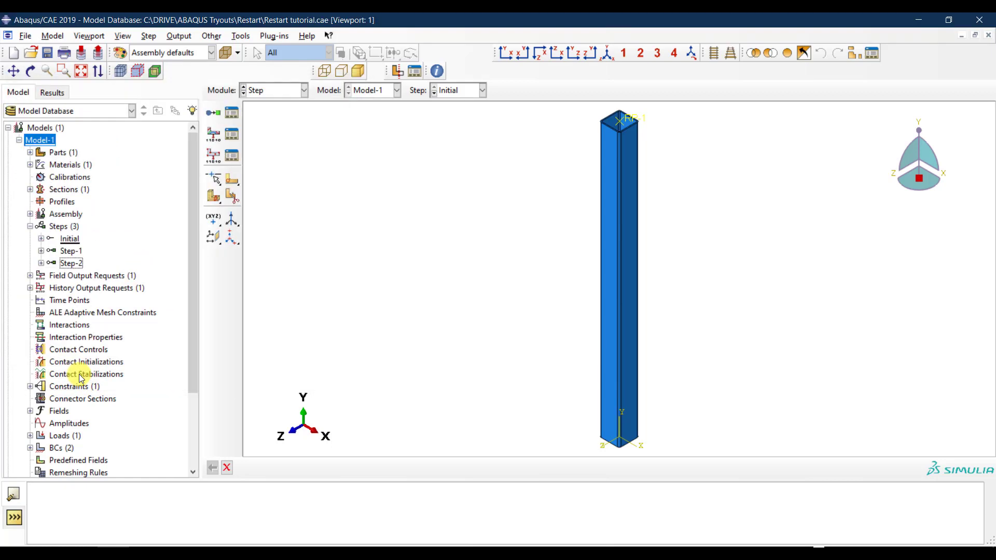
click(282, 91)
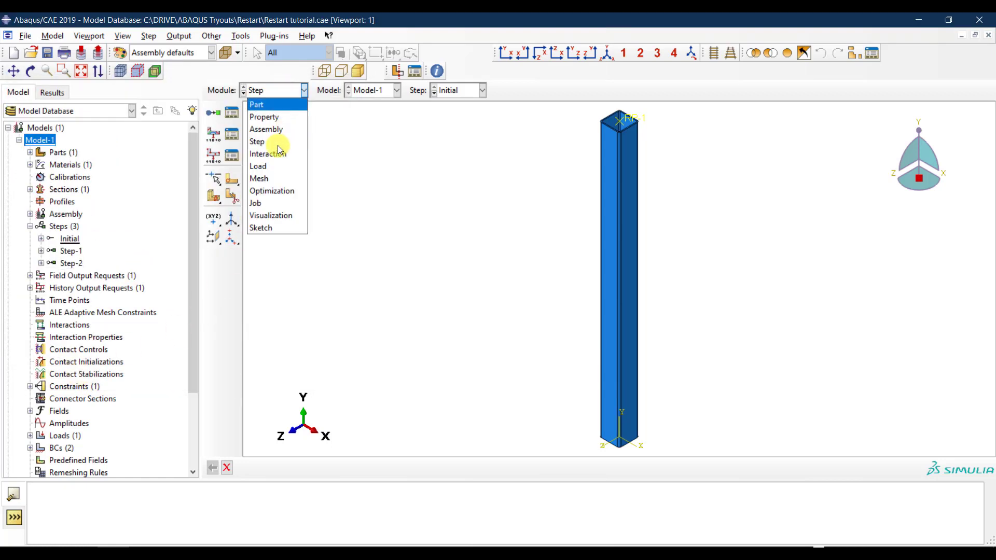
click(287, 204)
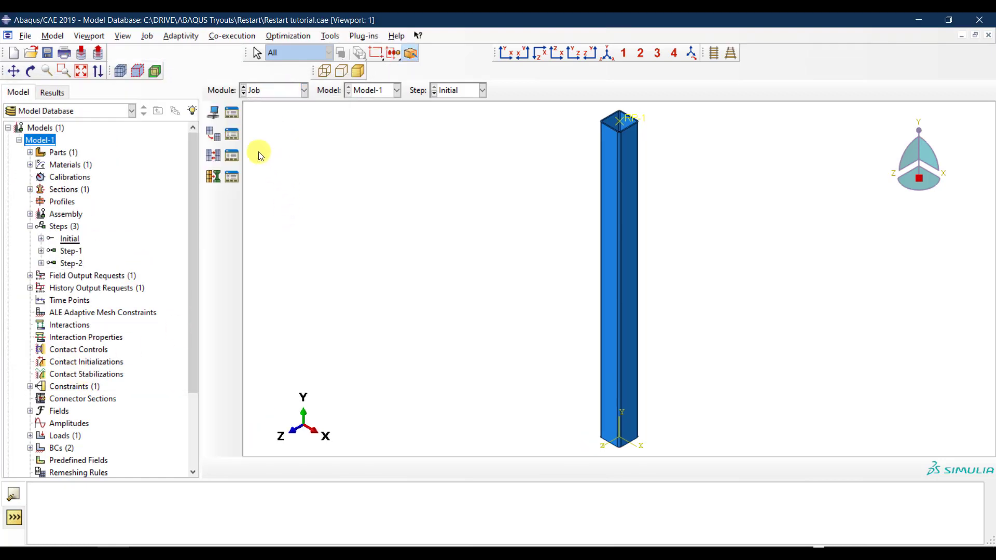
- Create Job-1 as a full analysis of Model-1 on a single processor and submit it
click(232, 112)
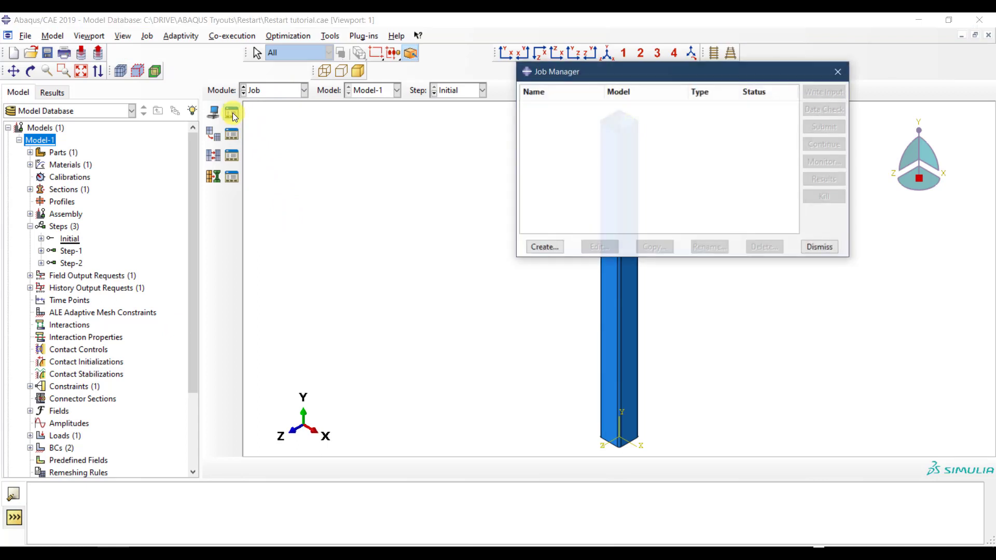
click(543, 248)
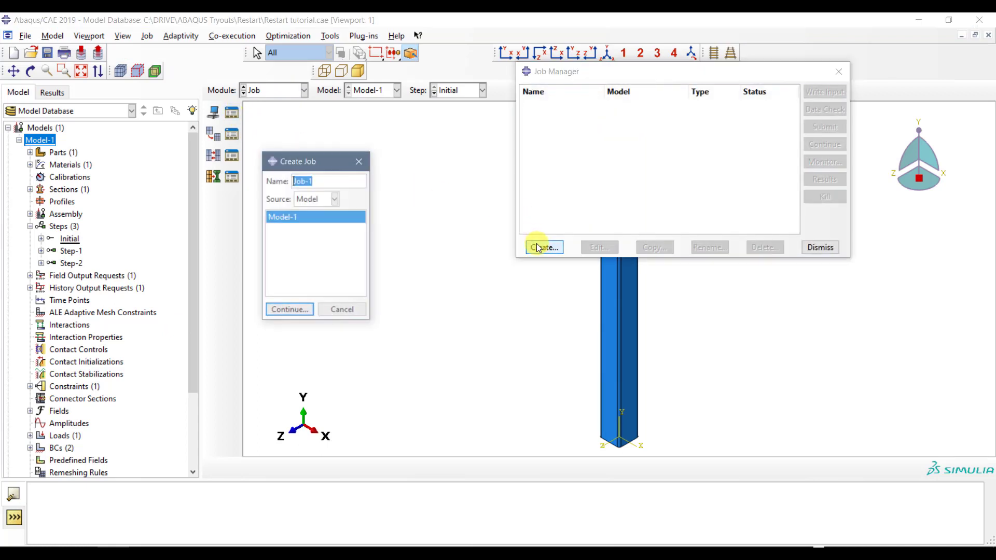
click(289, 311)
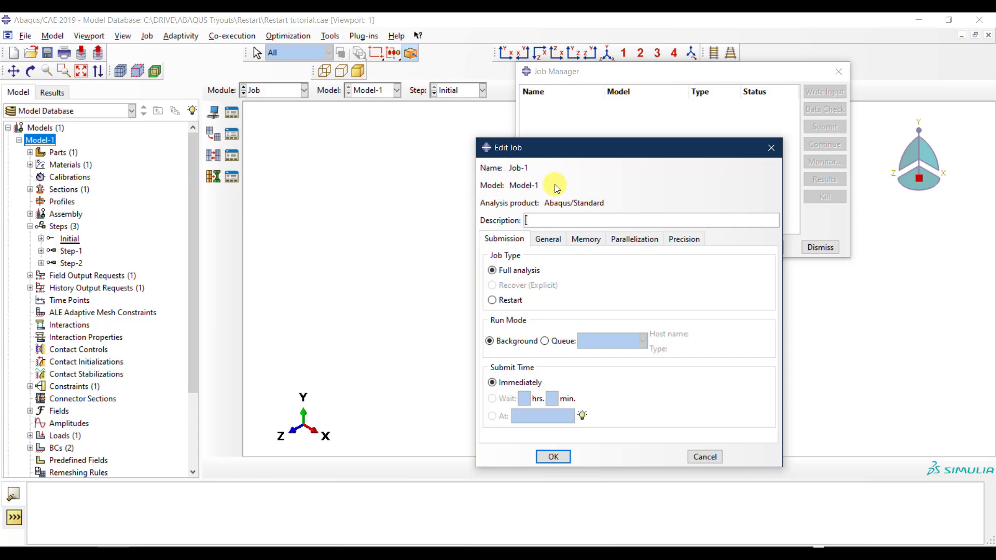
click(634, 239)
click(552, 257)
click(603, 254)
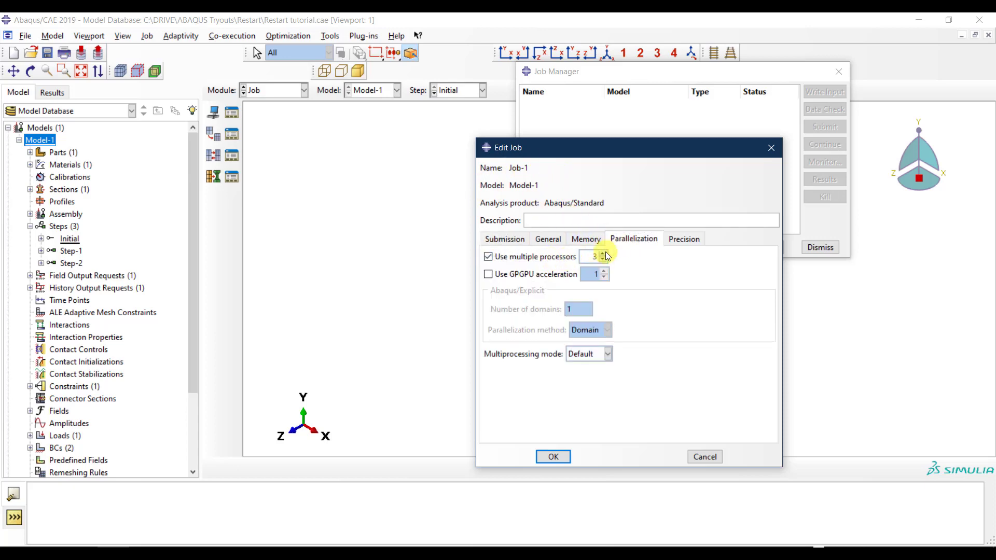
click(542, 257)
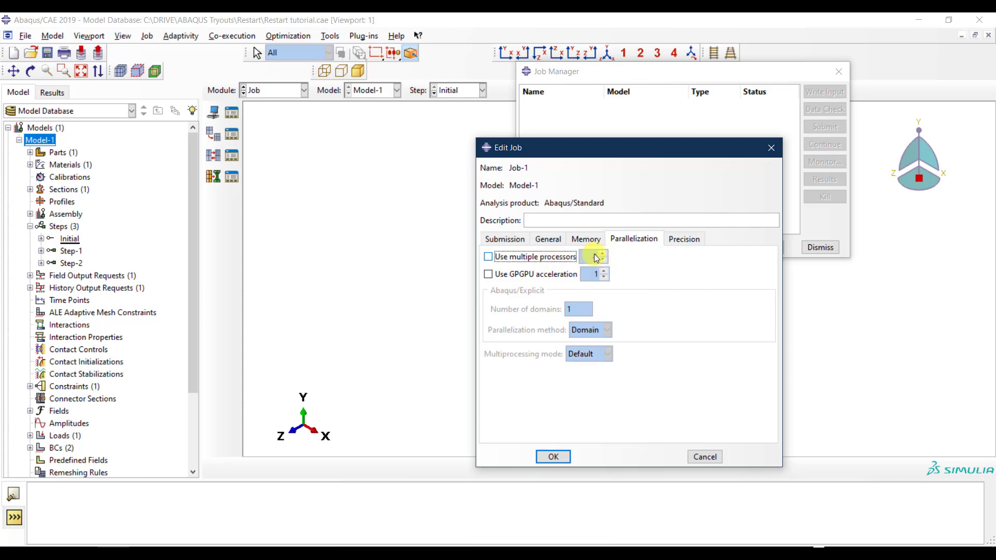
click(506, 239)
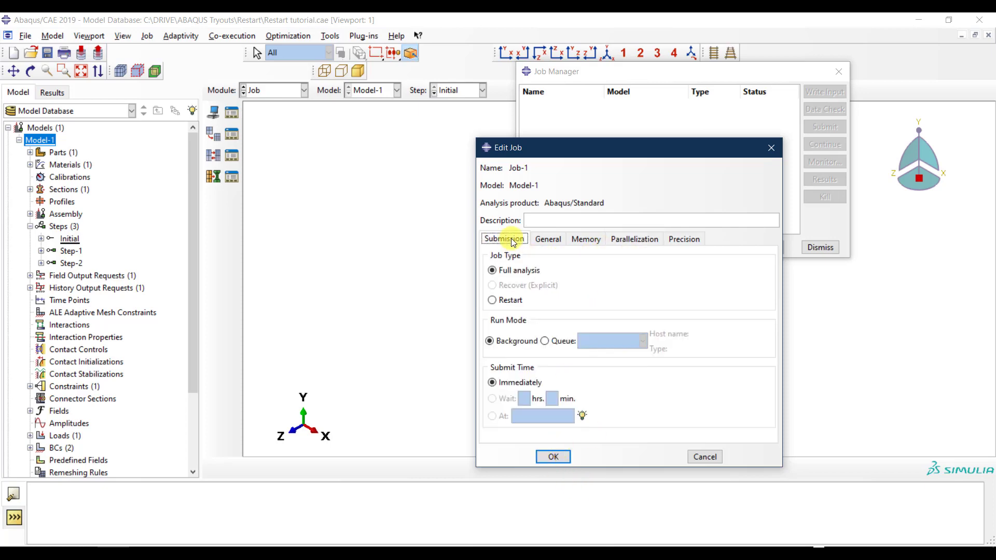
click(554, 458)
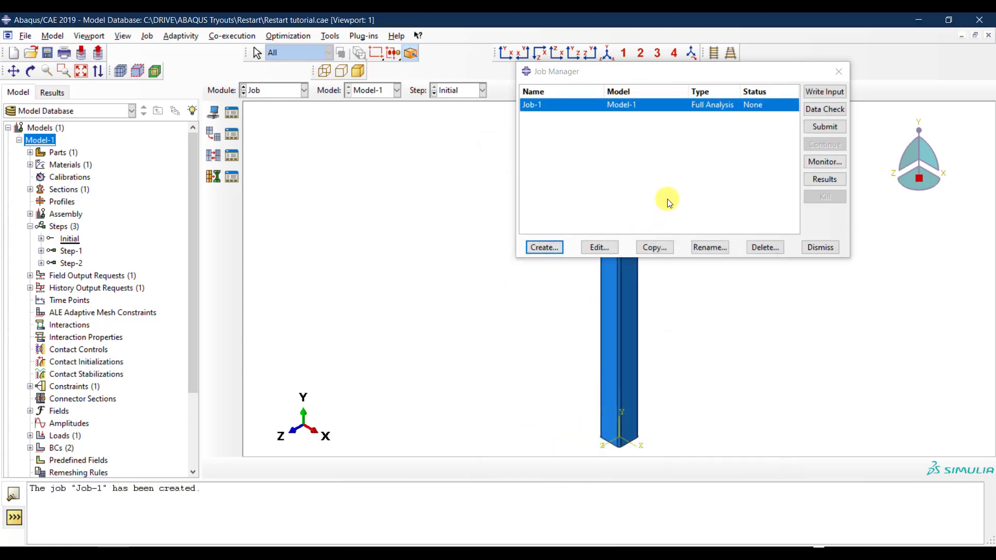
click(819, 132)
- Monitor Job-1 with the increment table enlarged to follow Step-2's progress
click(825, 162)
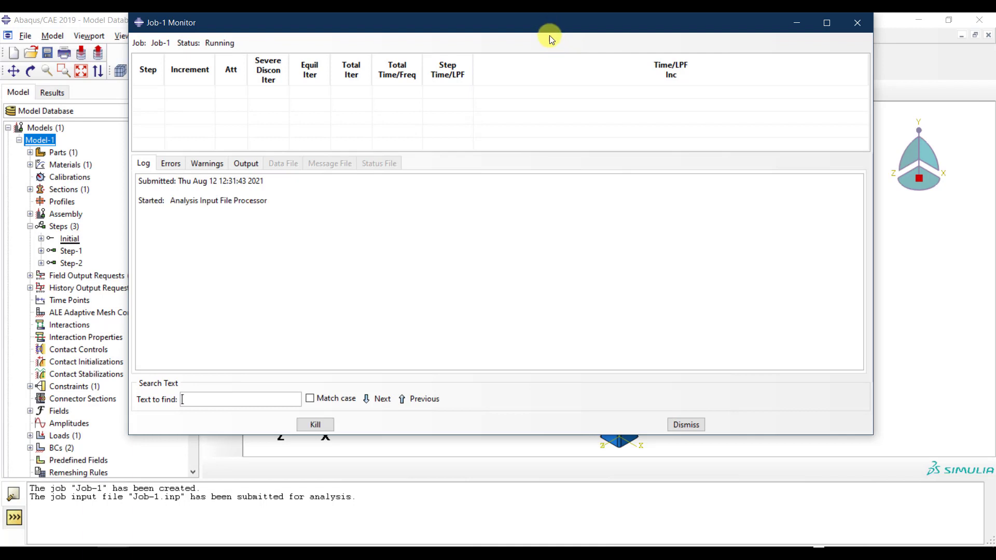
drag(550, 35, 549, 45)
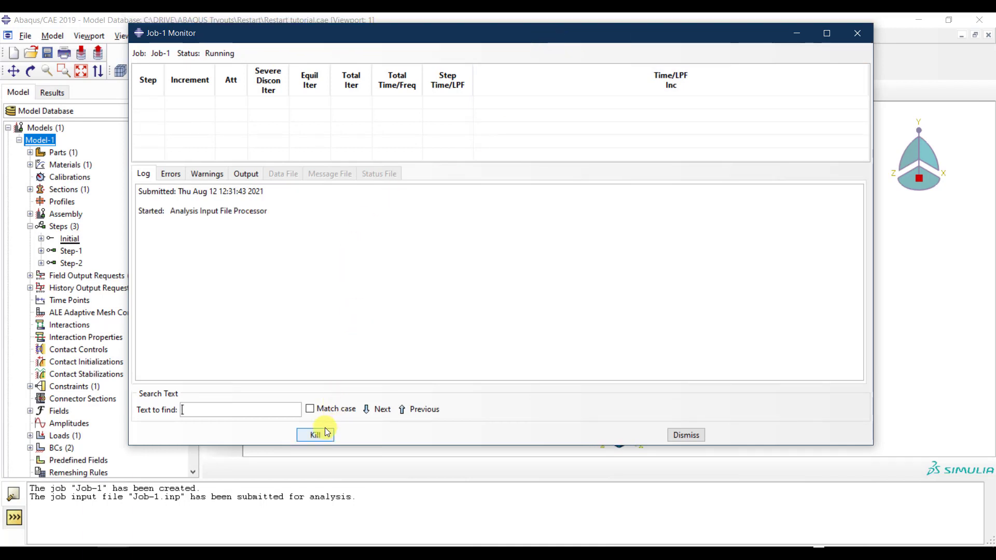
drag(434, 163, 433, 215)
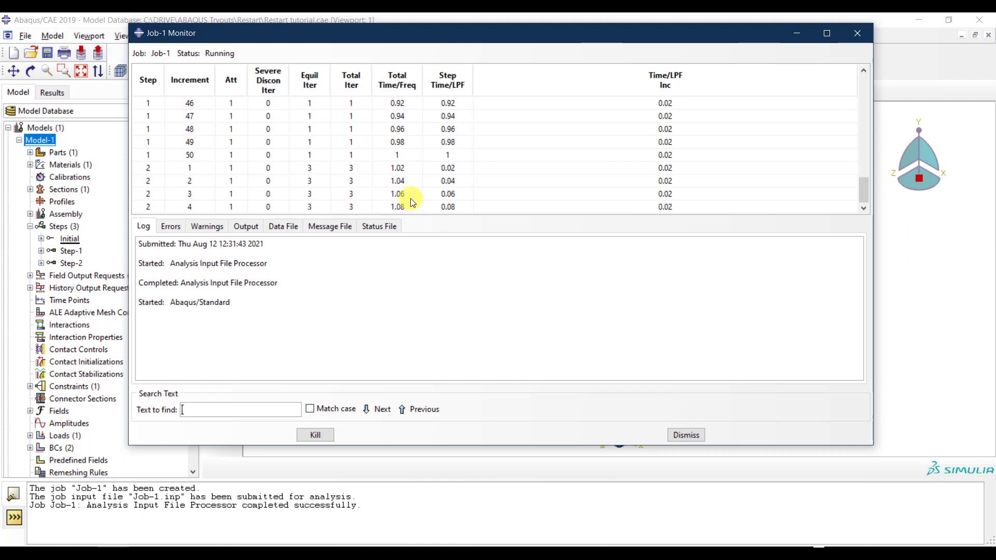
- Kill Job-1 partway through Step-2, review the termination error, and close the monitor and Job Manager
click(320, 436)
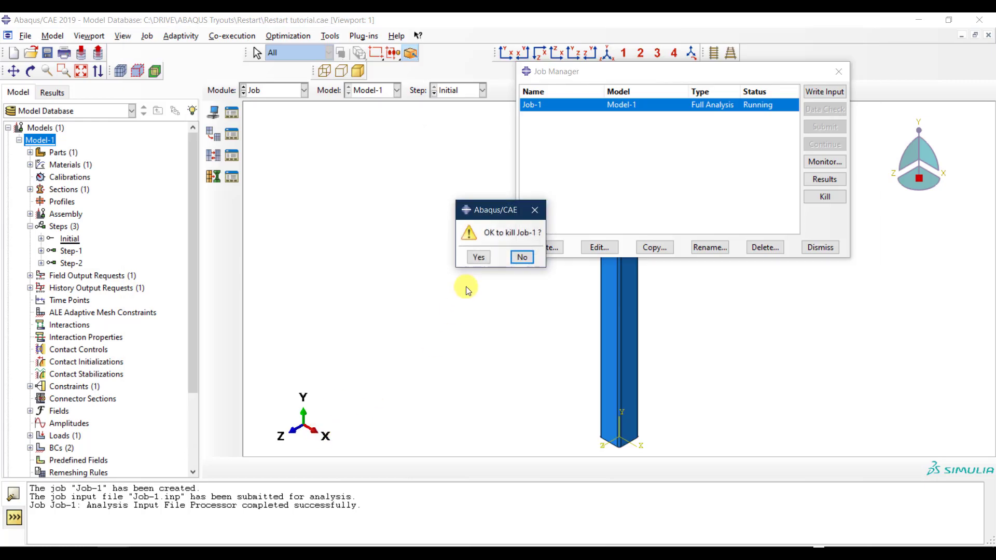
click(473, 257)
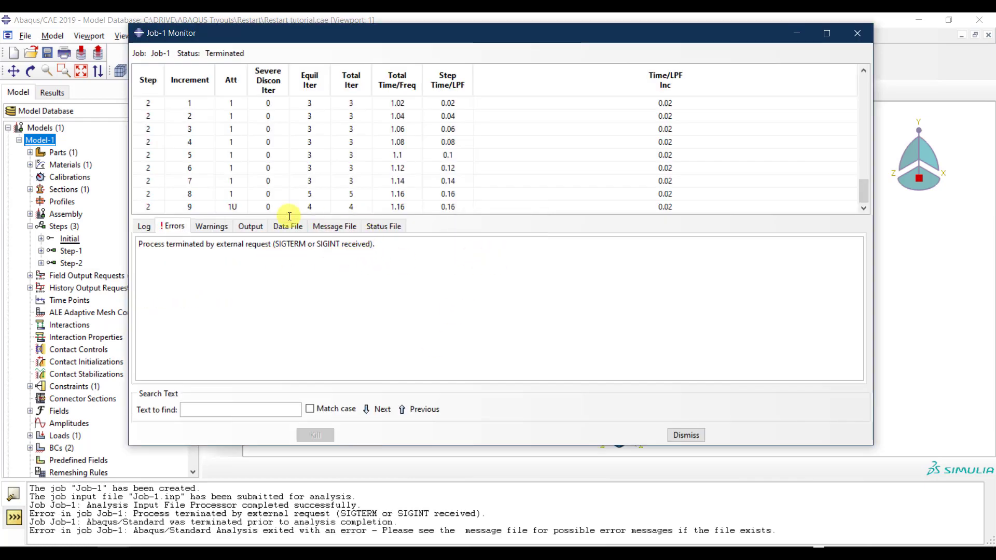
drag(378, 244, 123, 235)
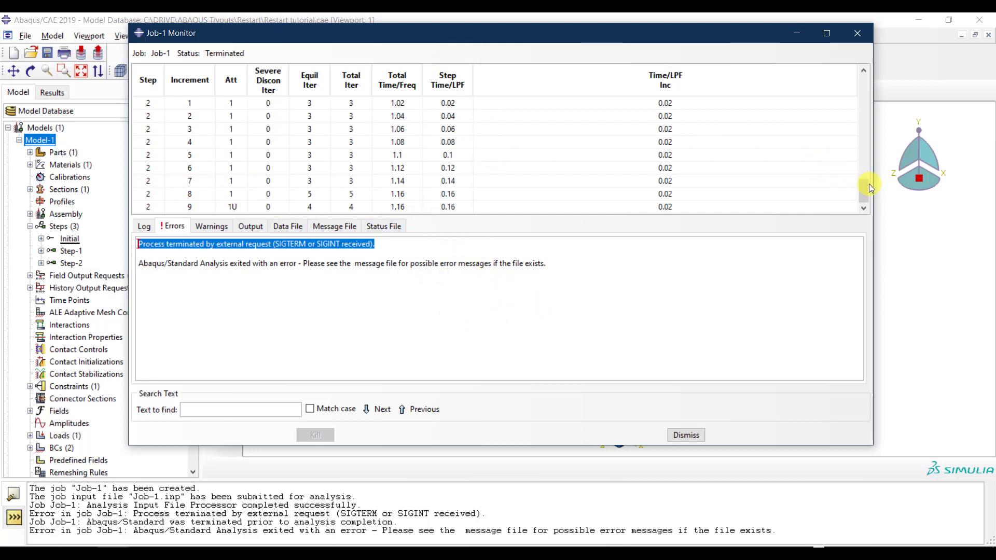
scroll(870, 154, up, 10)
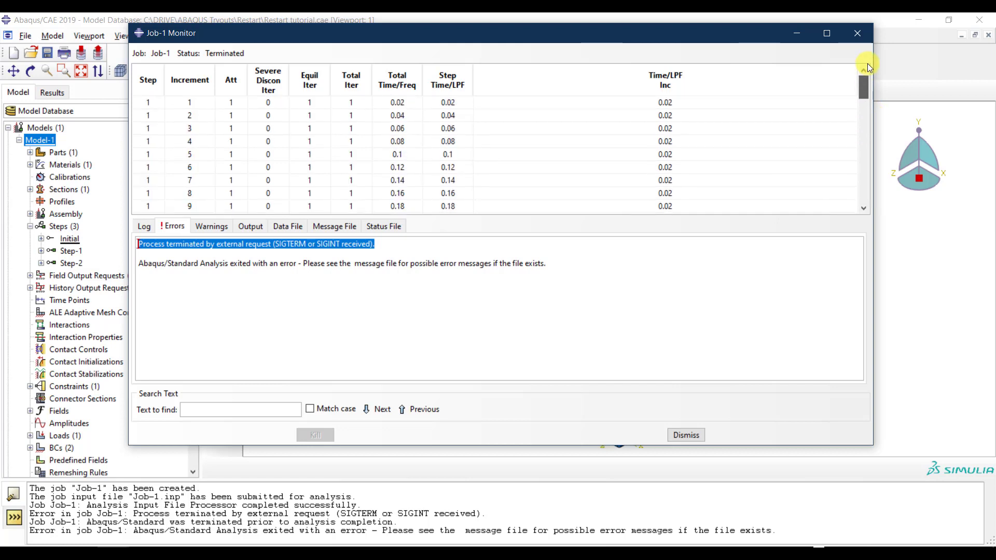
drag(872, 81, 879, 185)
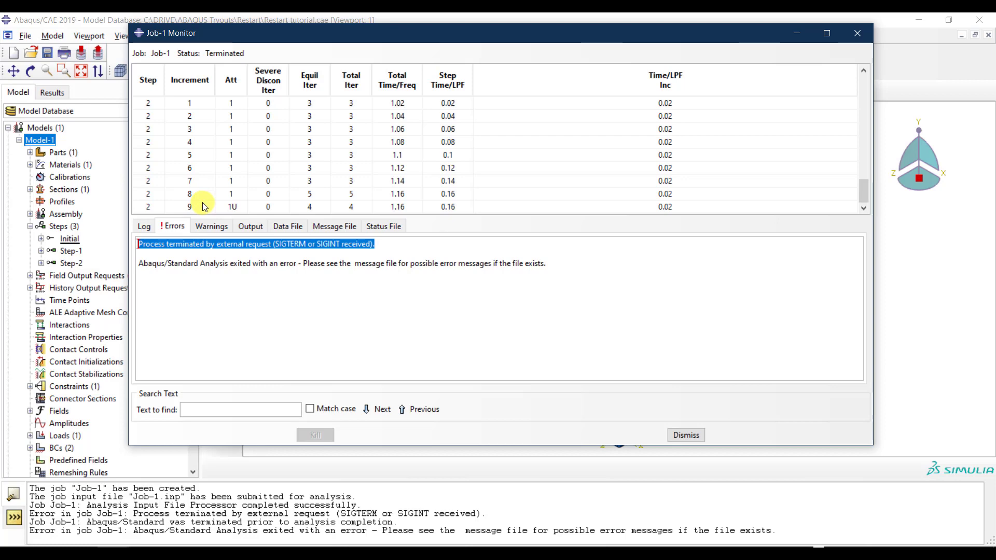
click(686, 435)
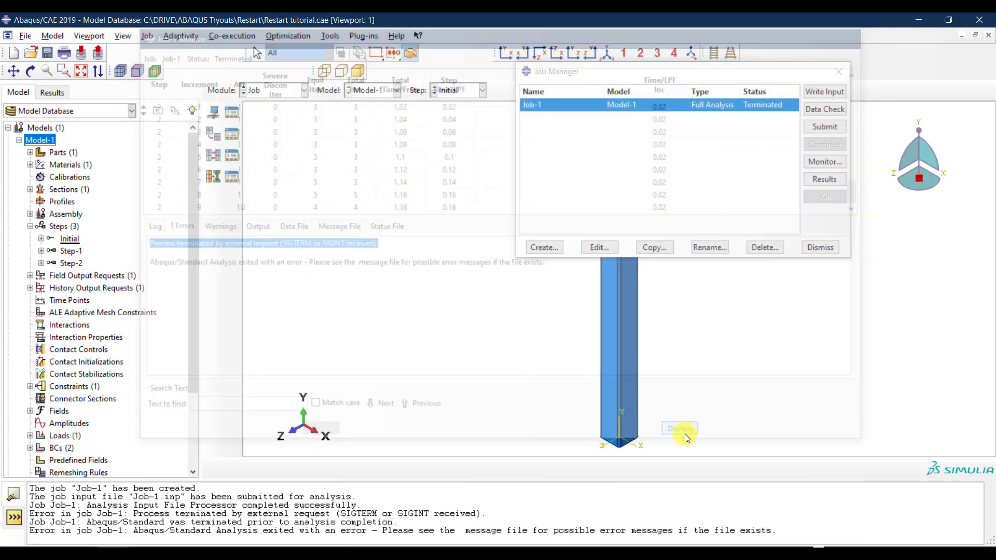
click(820, 247)
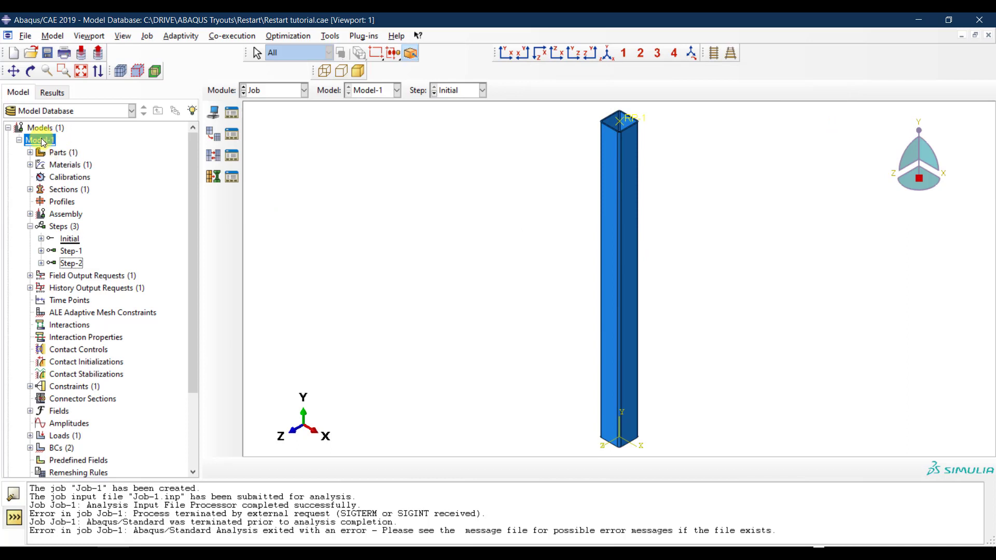
- Copy Model-1 into a new model named Model-2
right_click(41, 139)
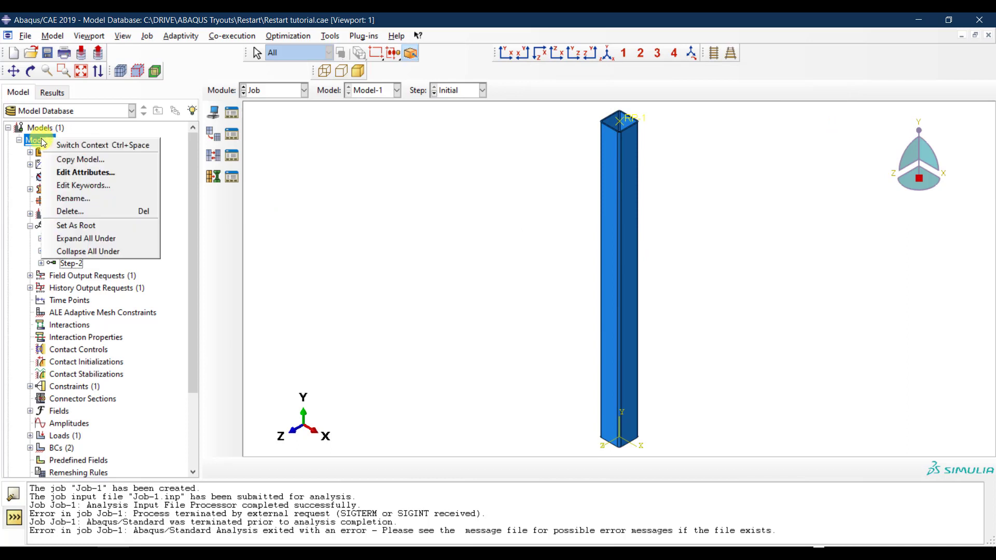
click(90, 160)
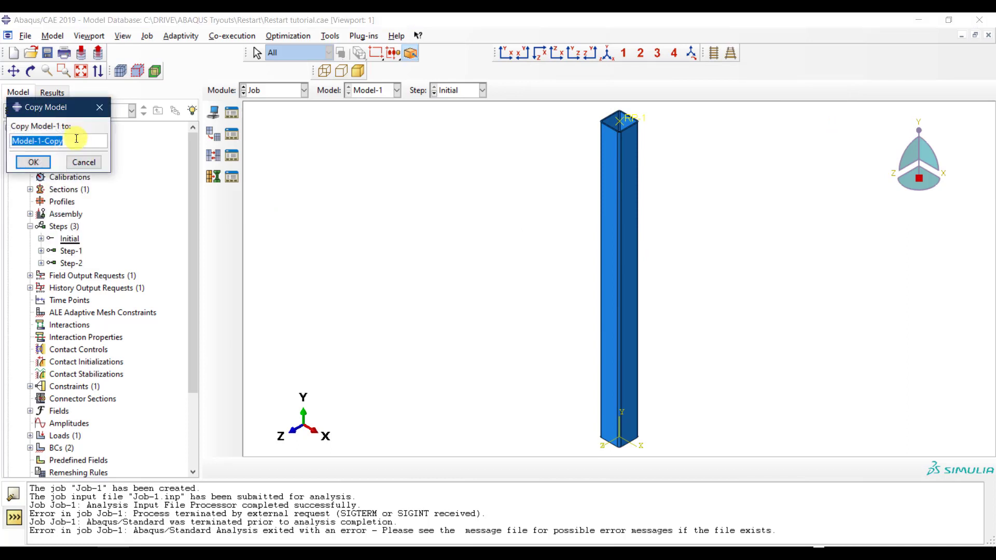
drag(64, 140, 39, 144)
text(2)
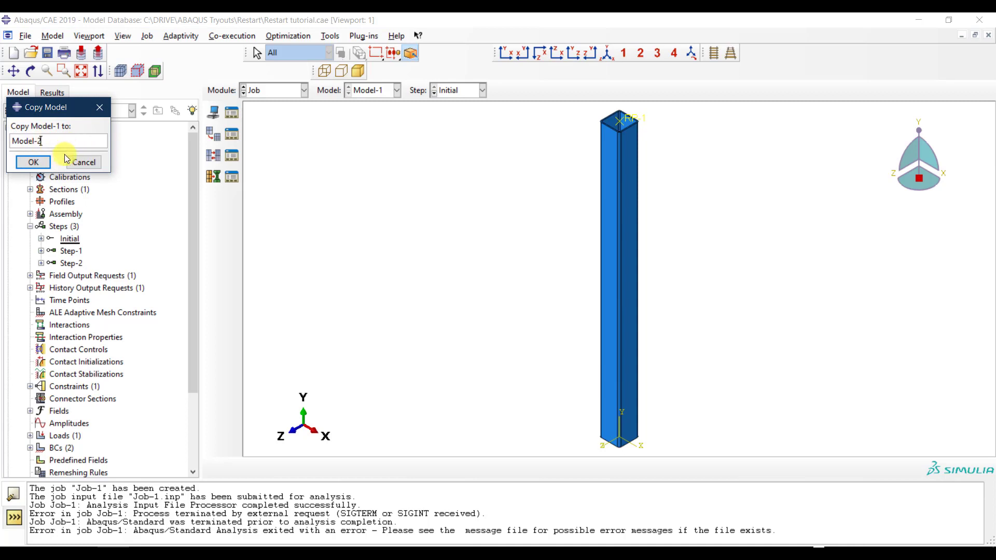
click(33, 162)
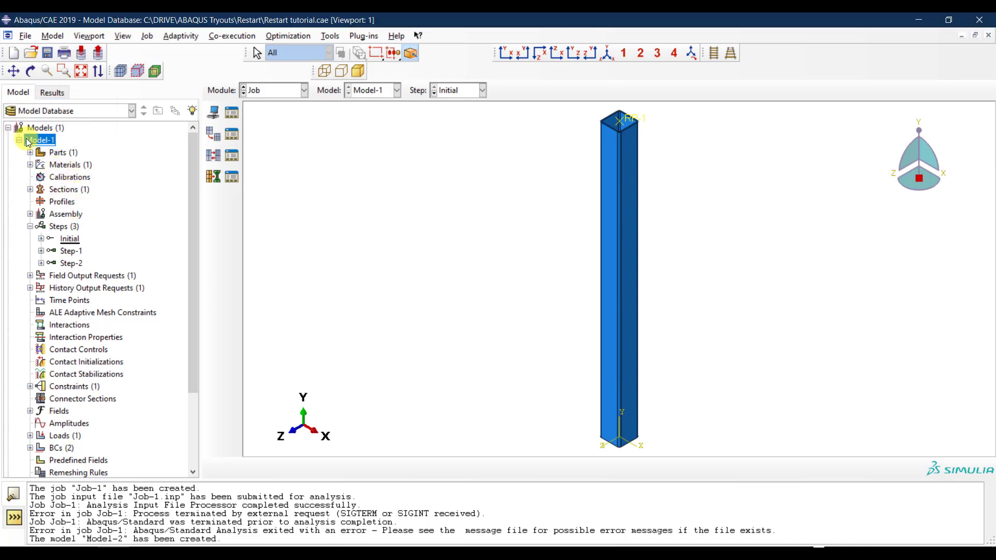
- Collapse Model-1 and expand Model-2 in the model tree to list its contents
click(19, 140)
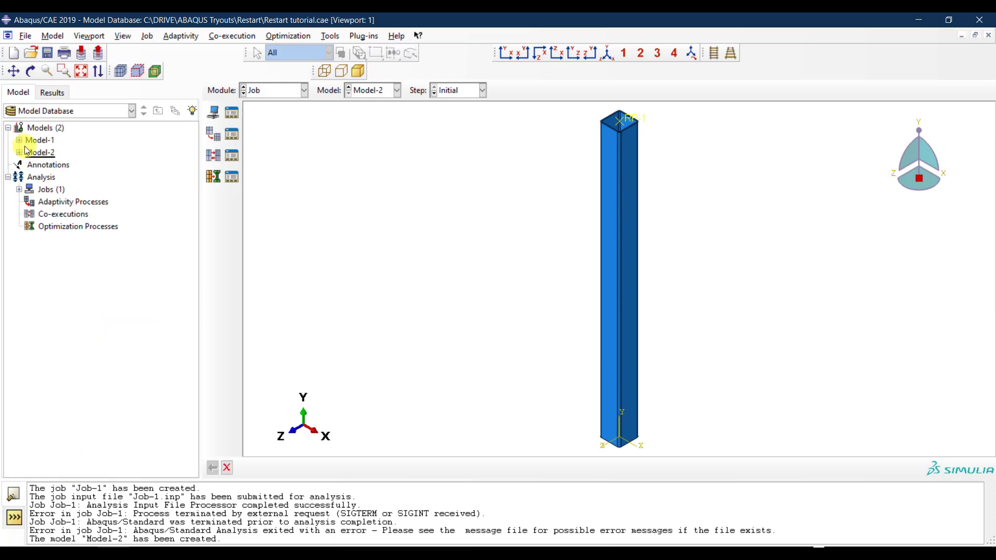
click(19, 151)
click(40, 153)
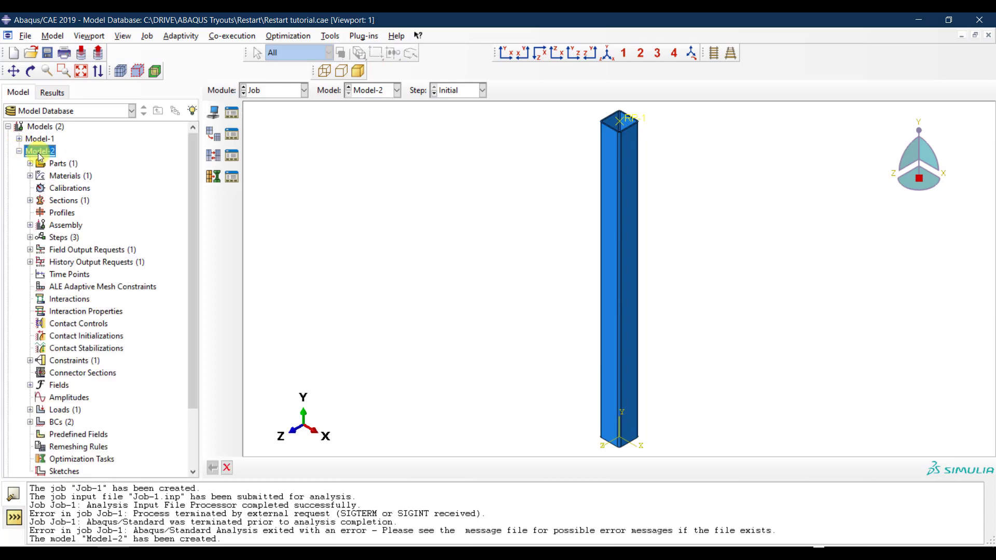
double_click(40, 153)
click(704, 99)
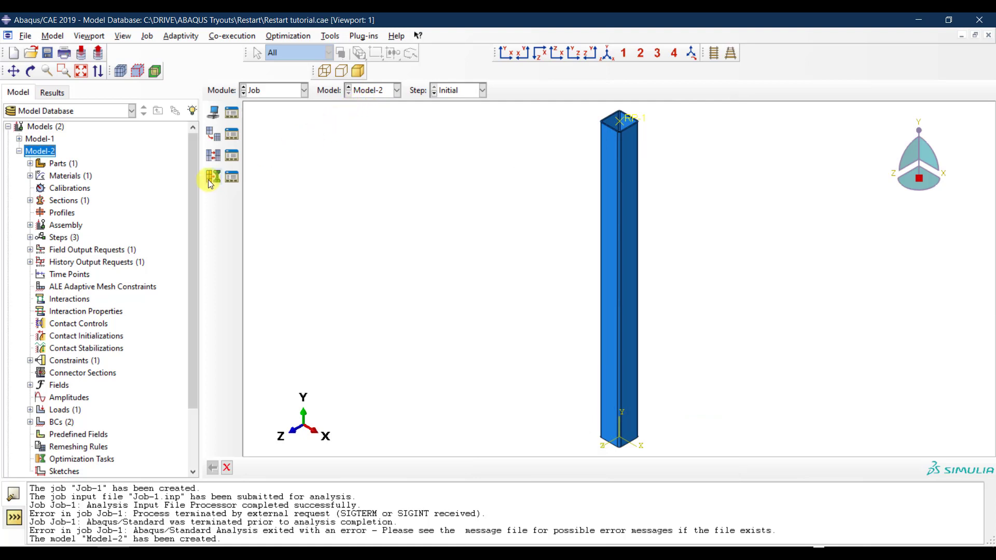
- Set Model-2 to read restart data from Job-1, Step-2, increment 8, and complete the step
right_click(47, 155)
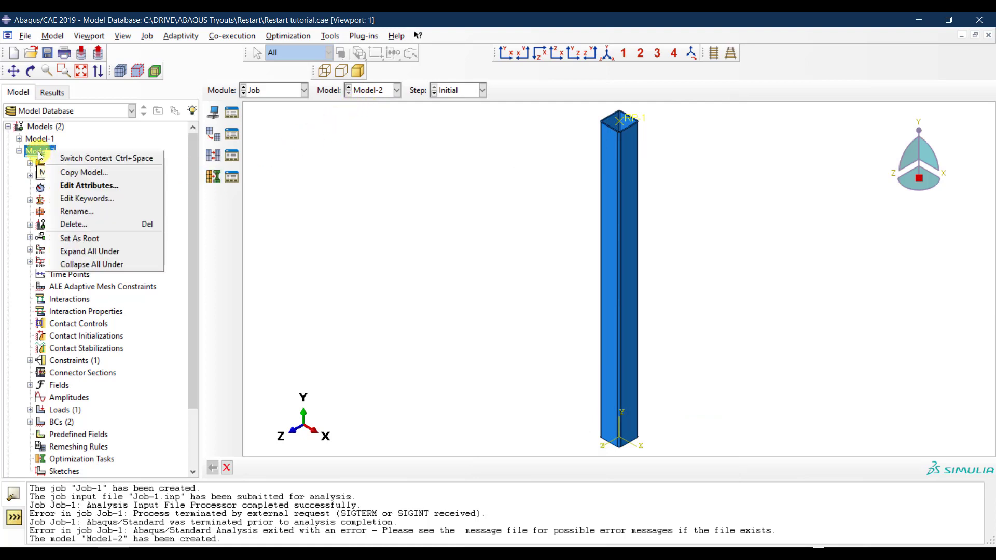
click(97, 189)
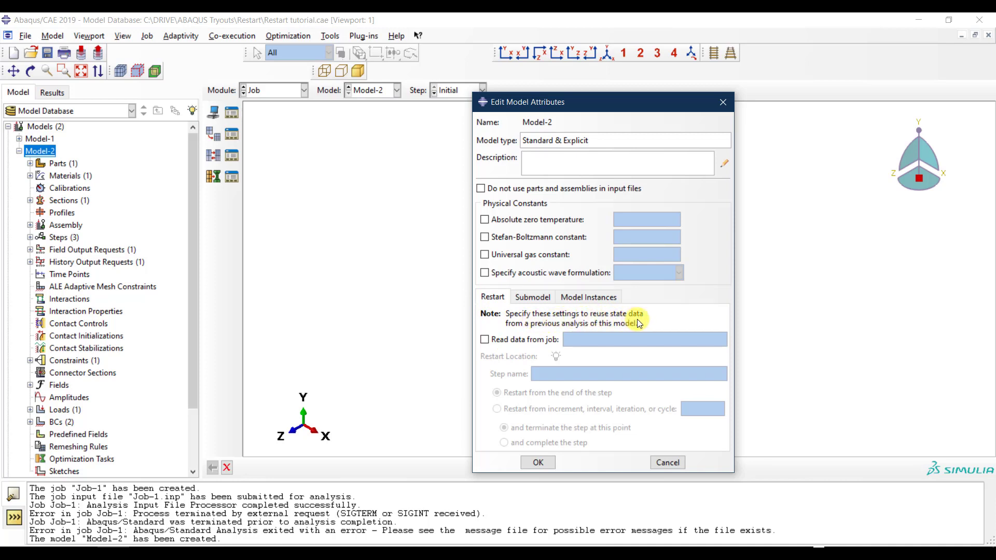
click(500, 343)
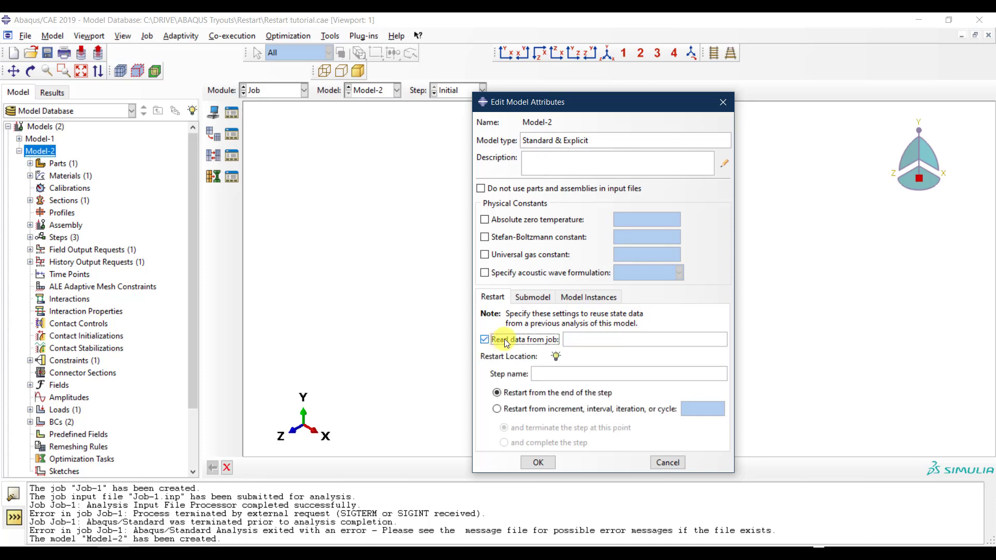
click(593, 340)
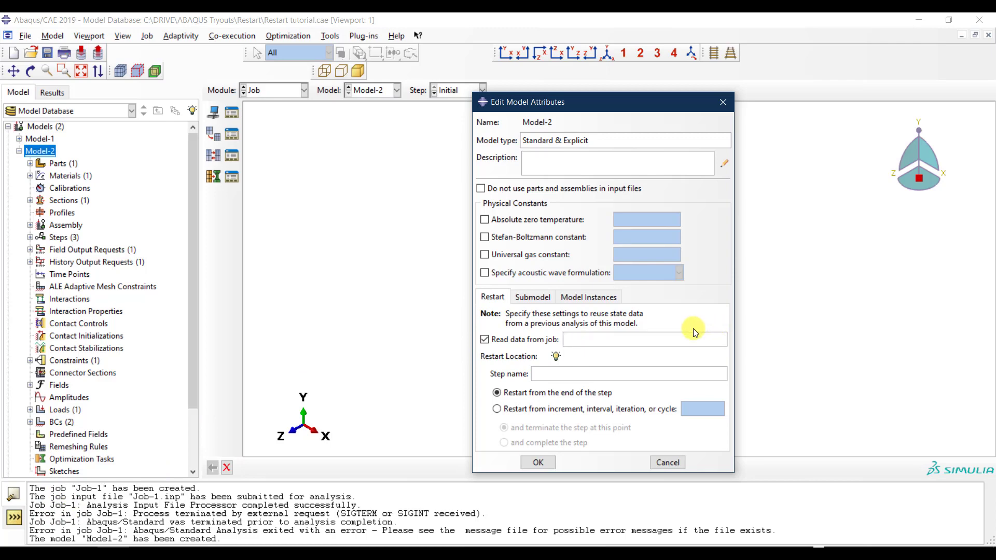
text(Job-1)
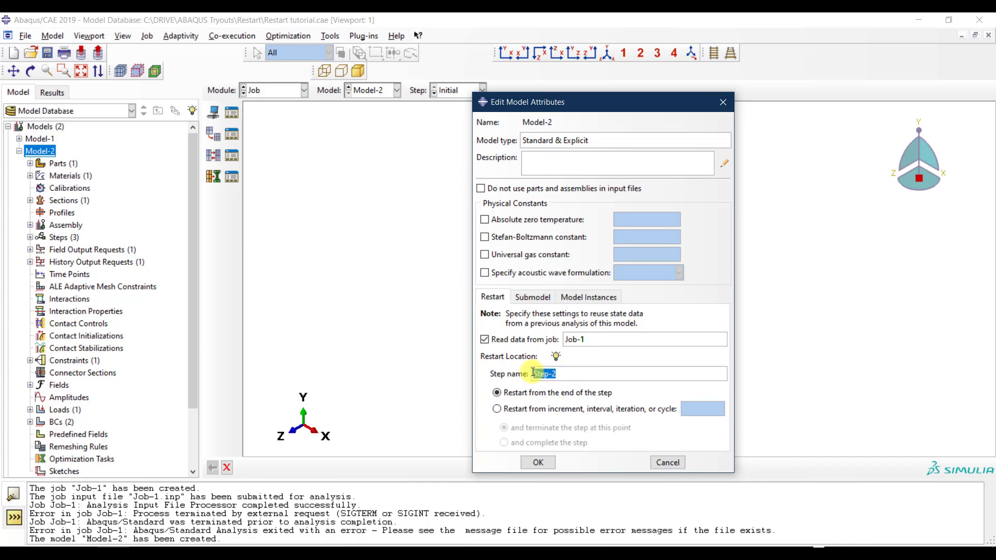
drag(534, 374, 556, 374)
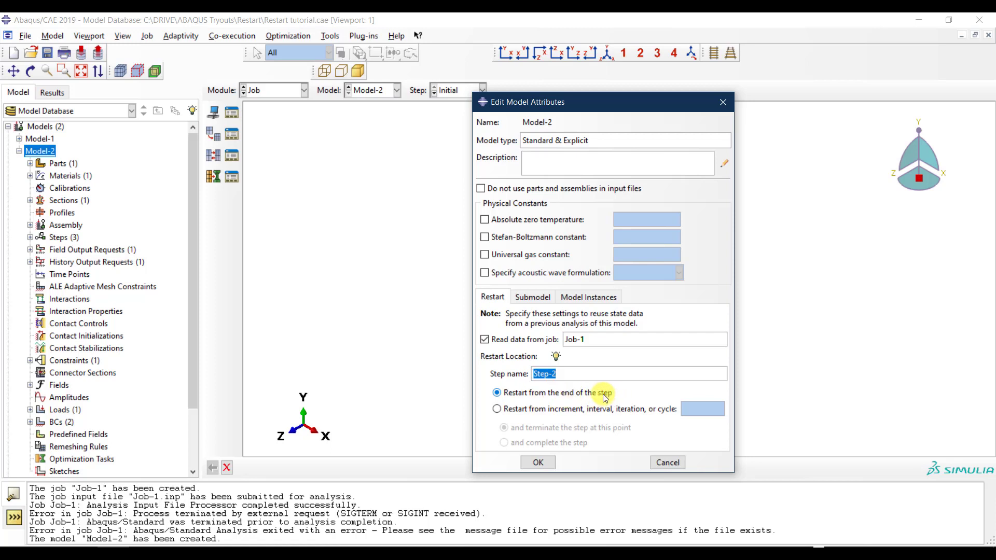
click(497, 409)
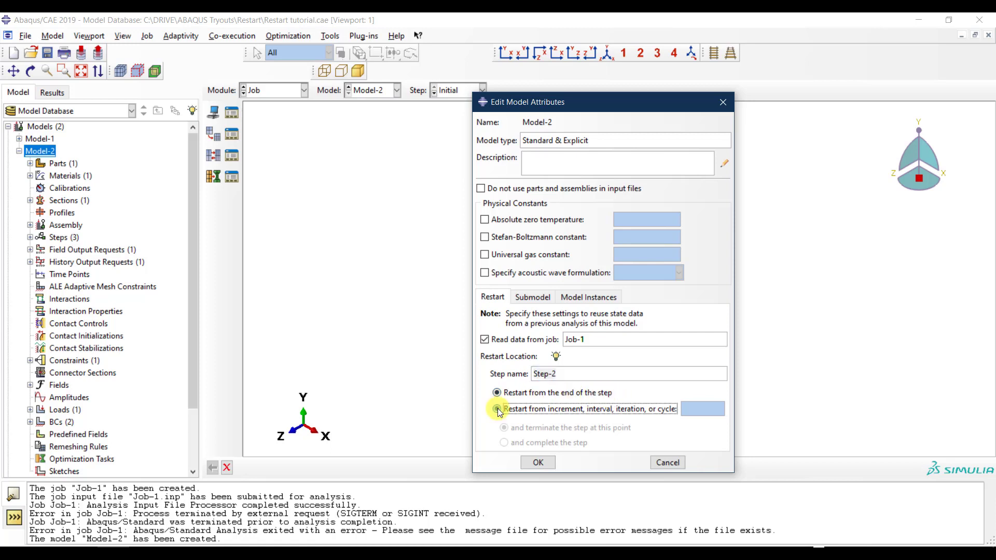
click(695, 409)
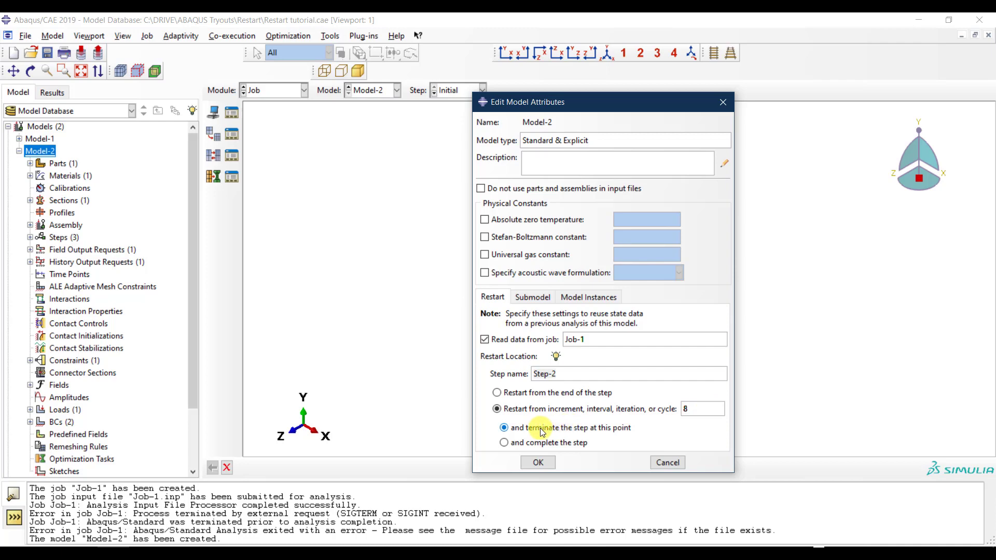
click(507, 441)
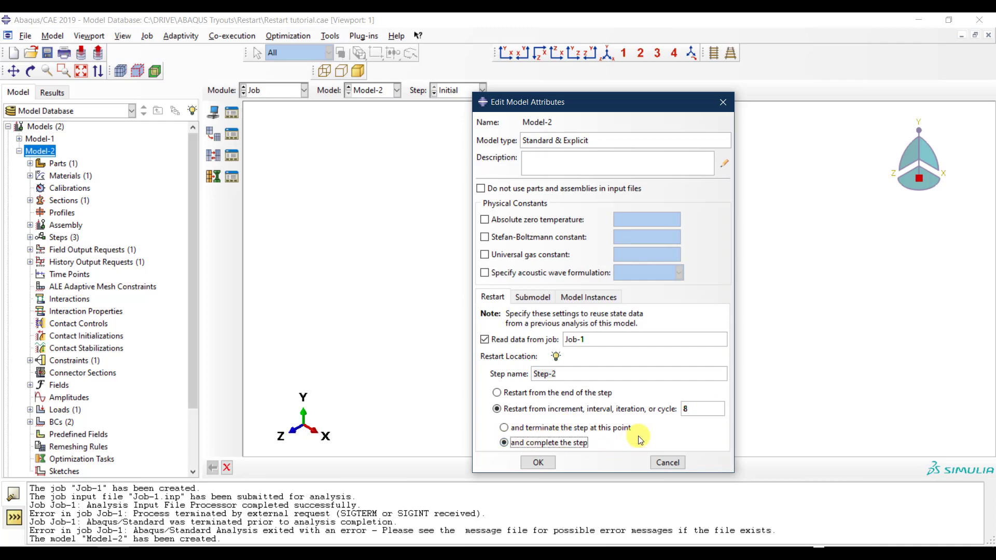
click(685, 410)
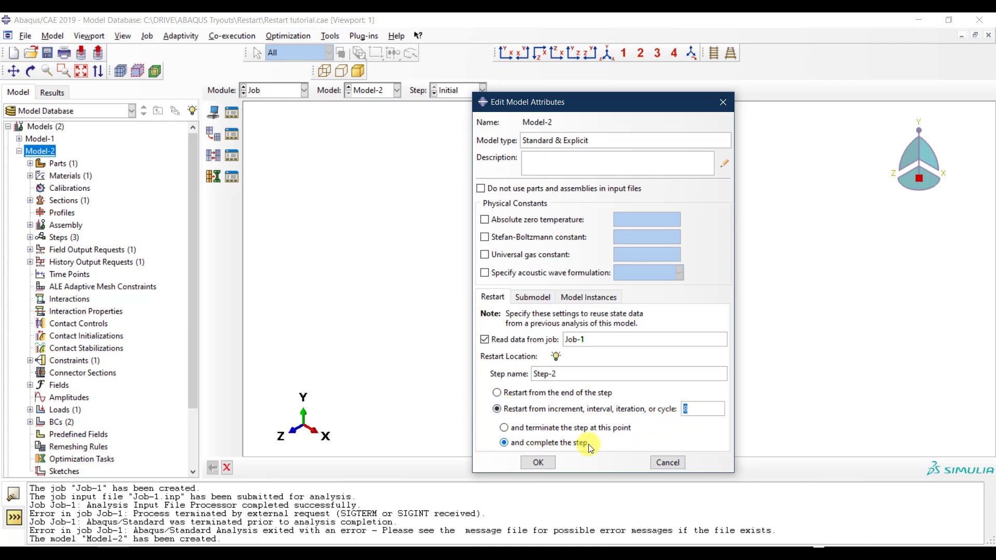
click(538, 463)
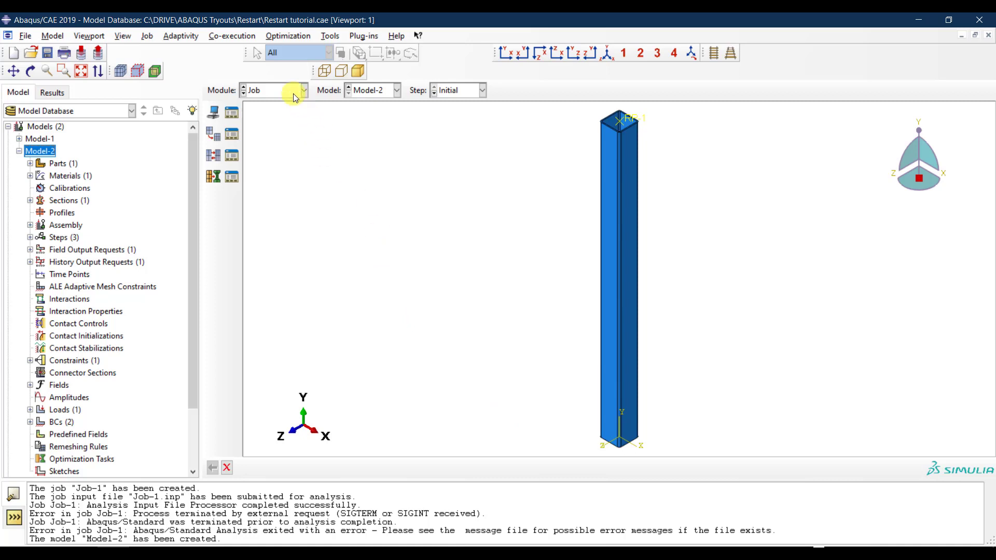
- Create restart job Job-2 from Model-2 and submit it
click(232, 114)
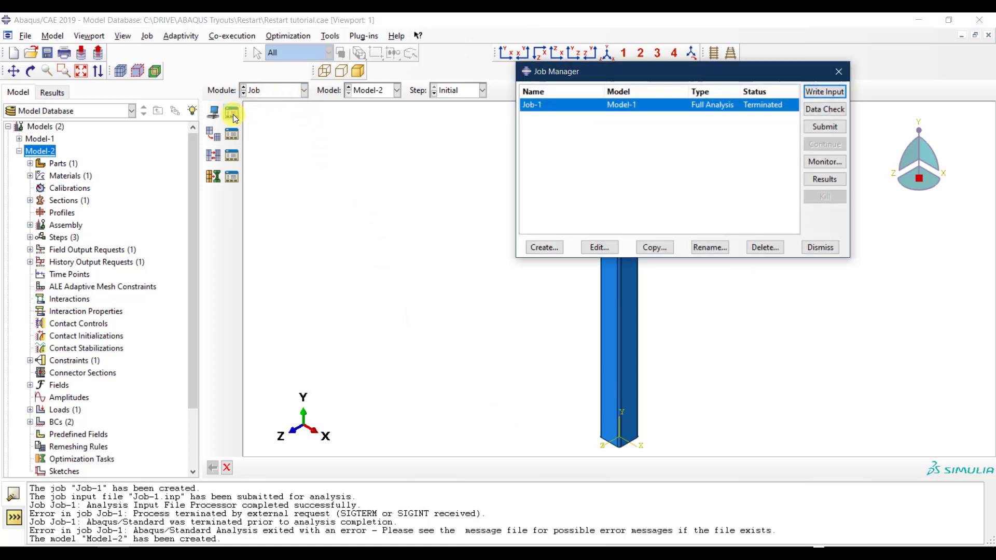
click(554, 251)
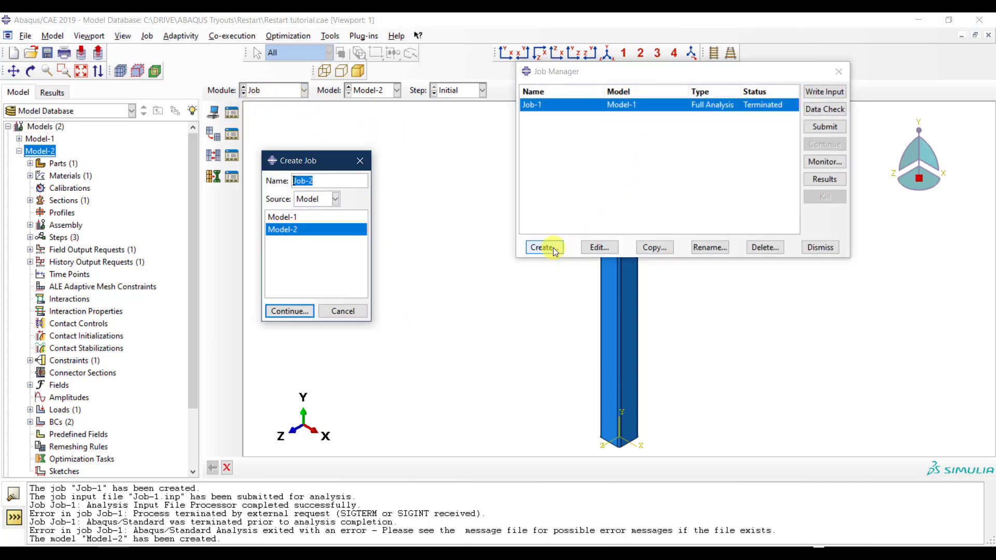
click(306, 232)
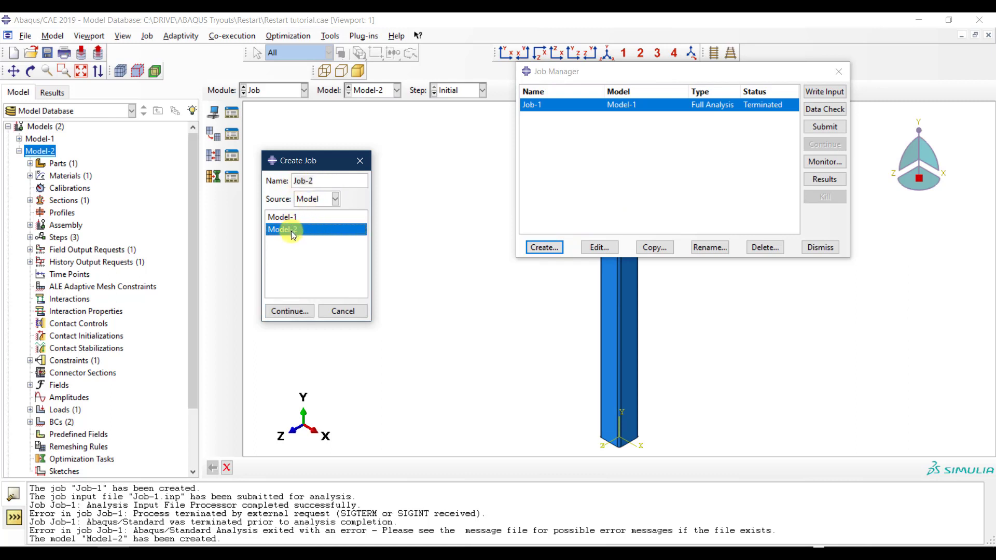
click(290, 312)
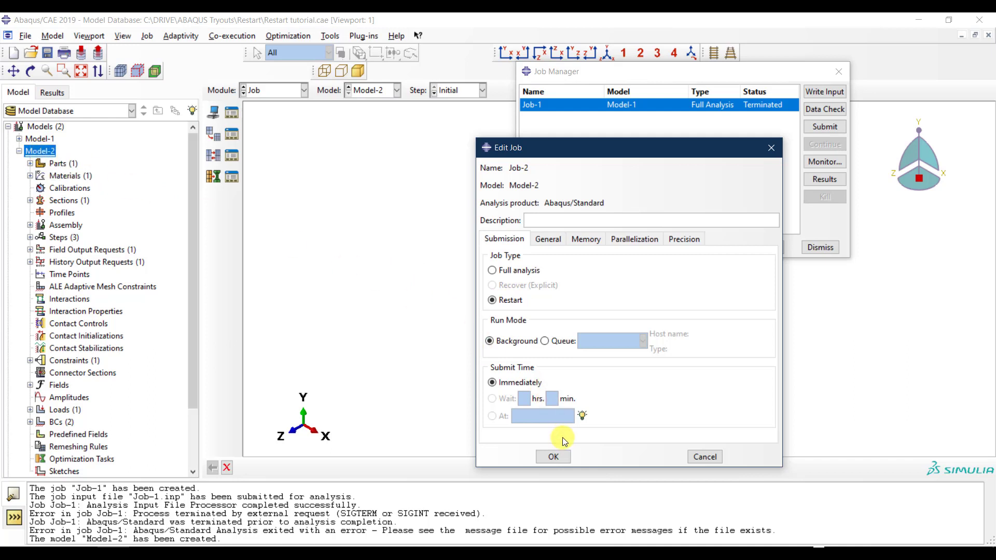
click(559, 454)
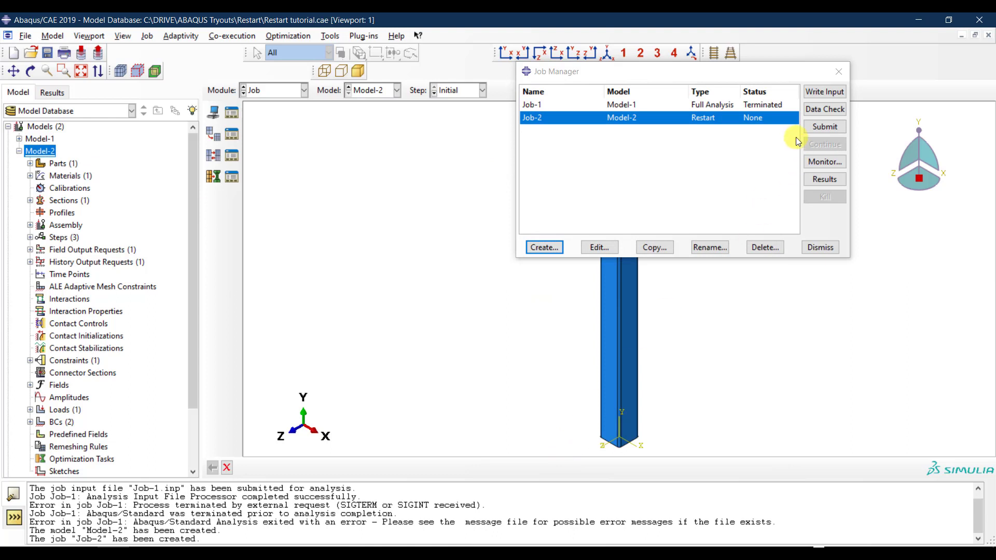
click(823, 130)
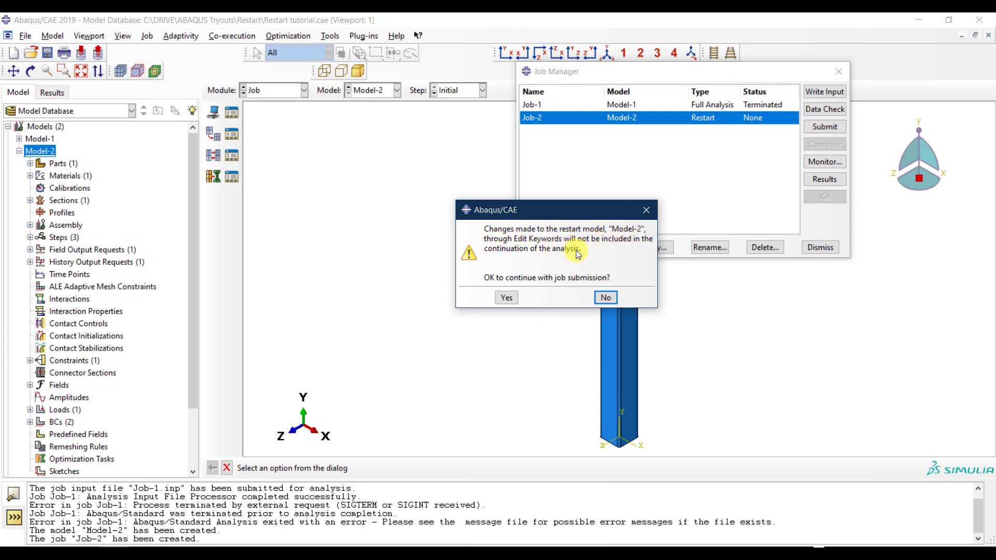
- Accept the warning and monitor Job-2 until it completes Step-2 at increment 103
click(508, 298)
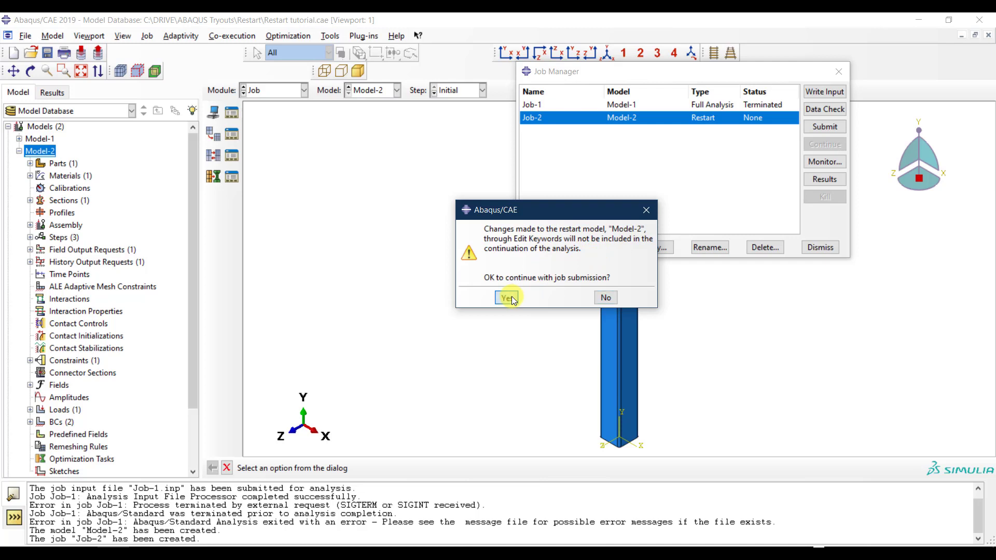
click(826, 162)
drag(689, 38, 333, 48)
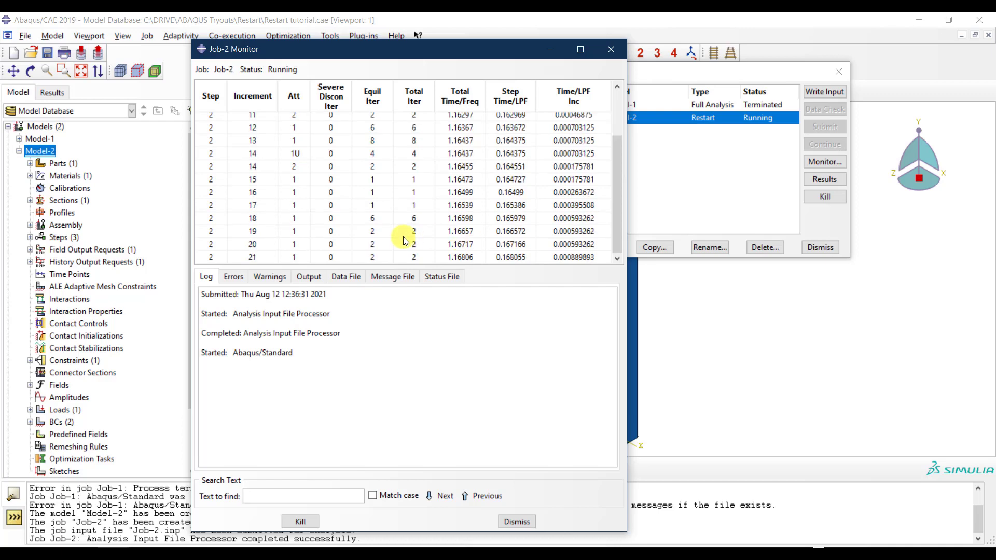
scroll(313, 164, up, 2)
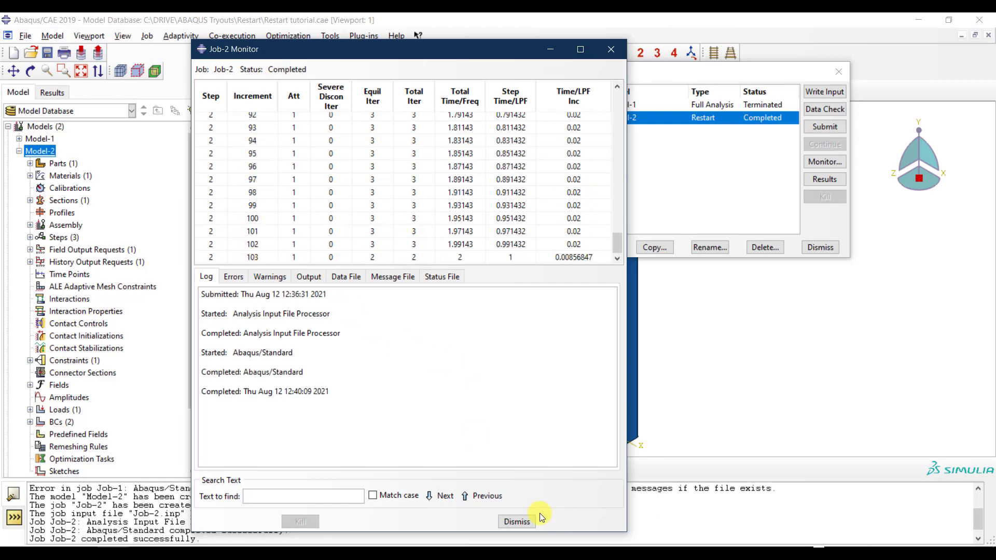
click(517, 522)
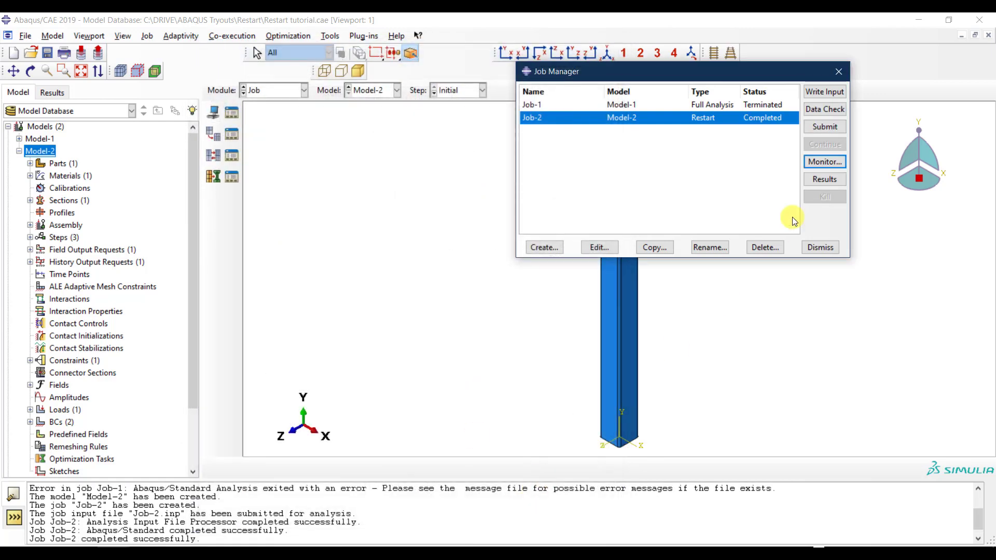
- Plot Job-2's Mises stress contours and compare Step-2 increments, keeping Job-2.odb displayed
click(825, 179)
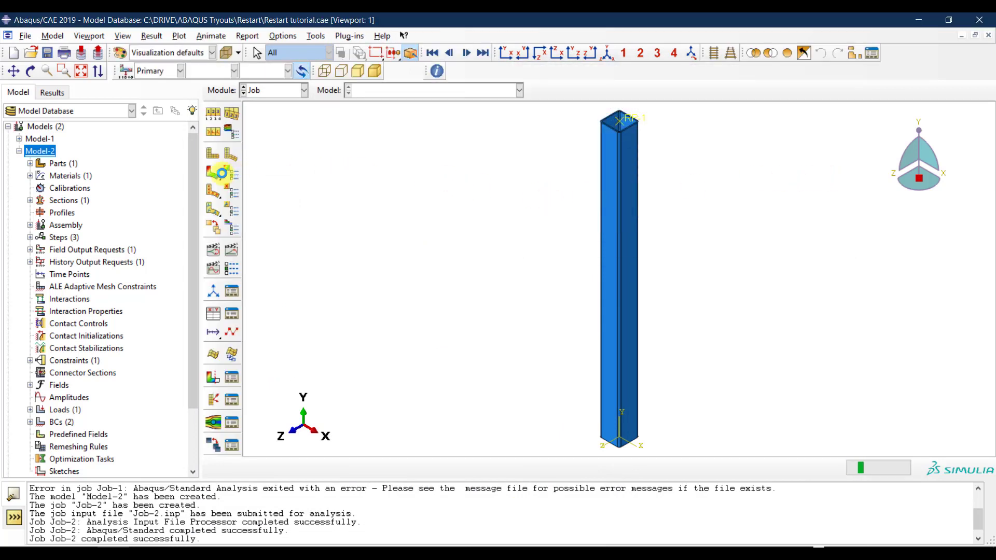
click(217, 172)
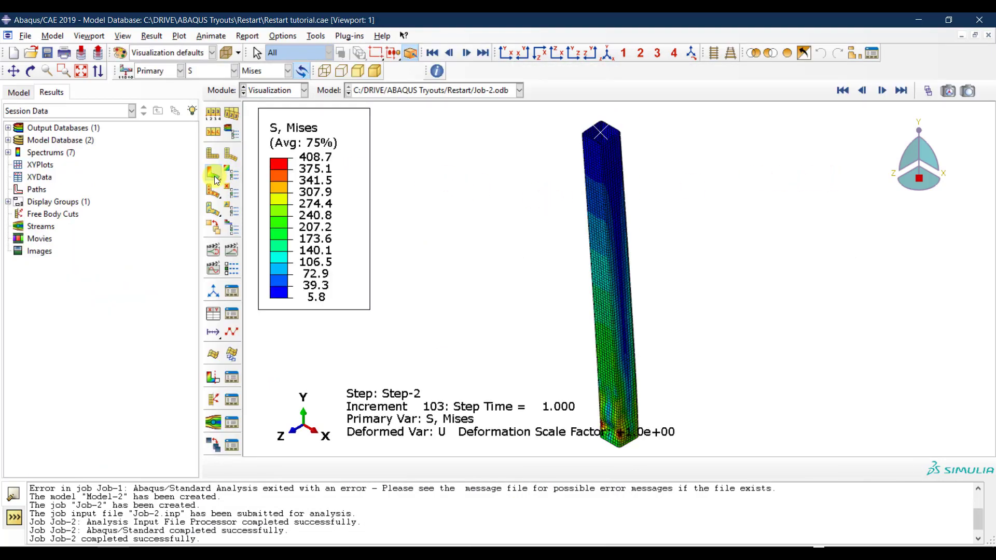
click(928, 92)
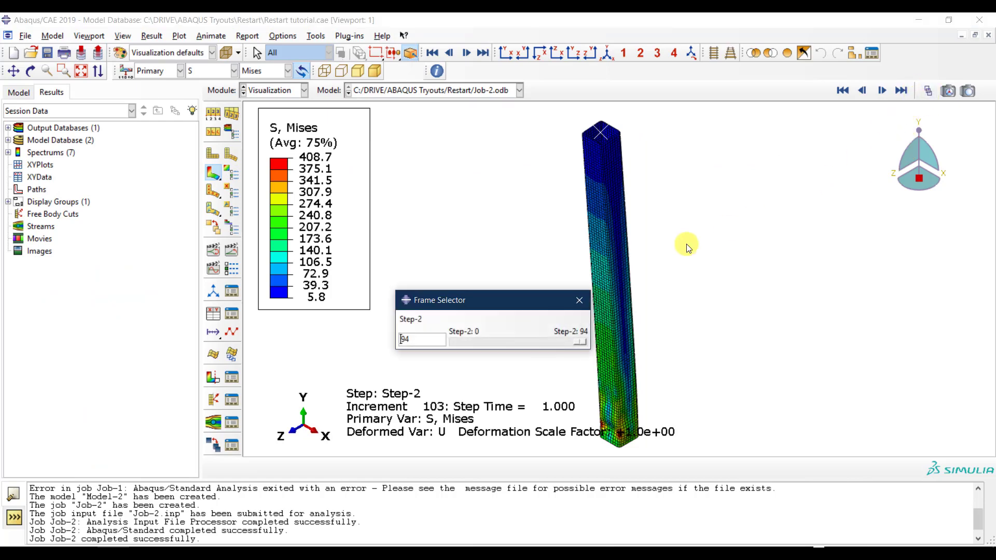
drag(582, 344, 397, 398)
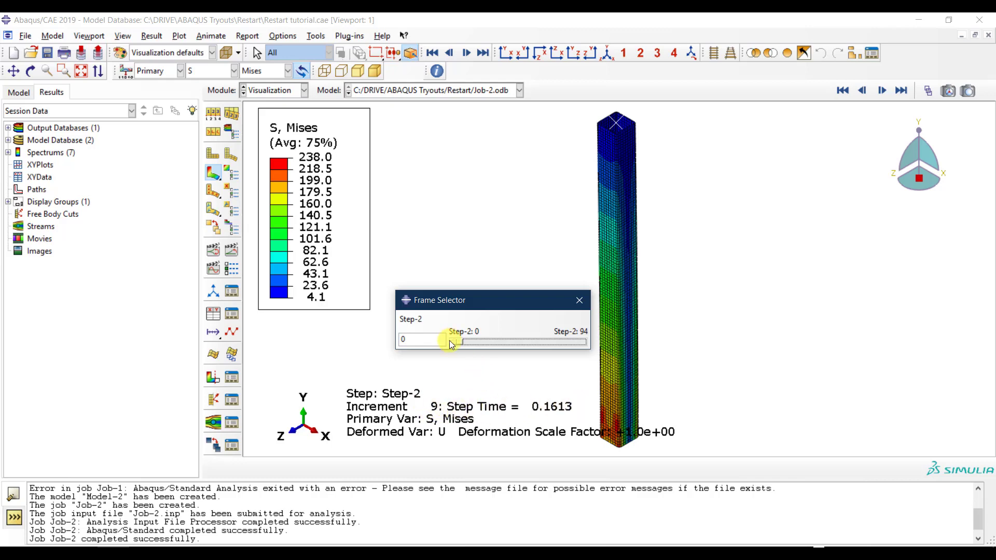
drag(458, 343, 607, 332)
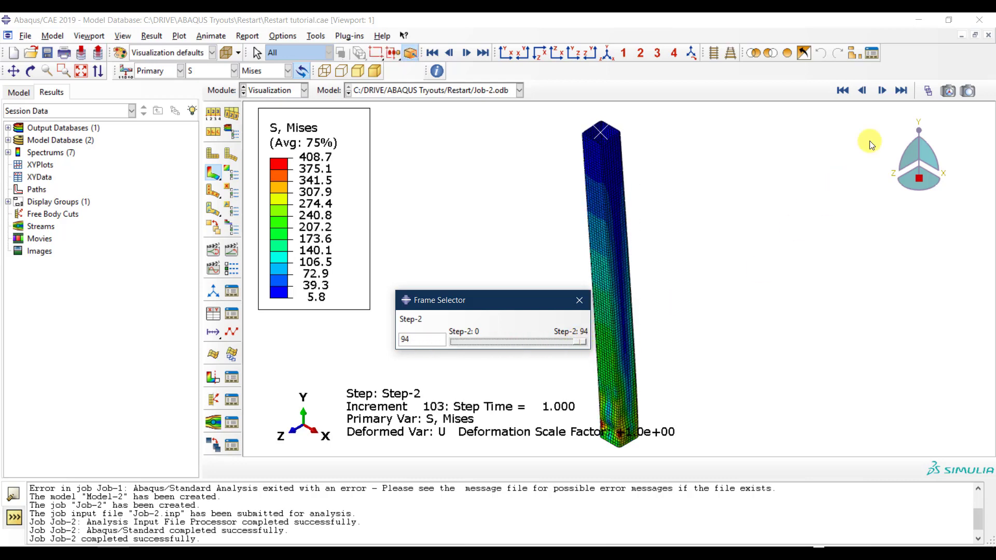
click(431, 94)
click(431, 99)
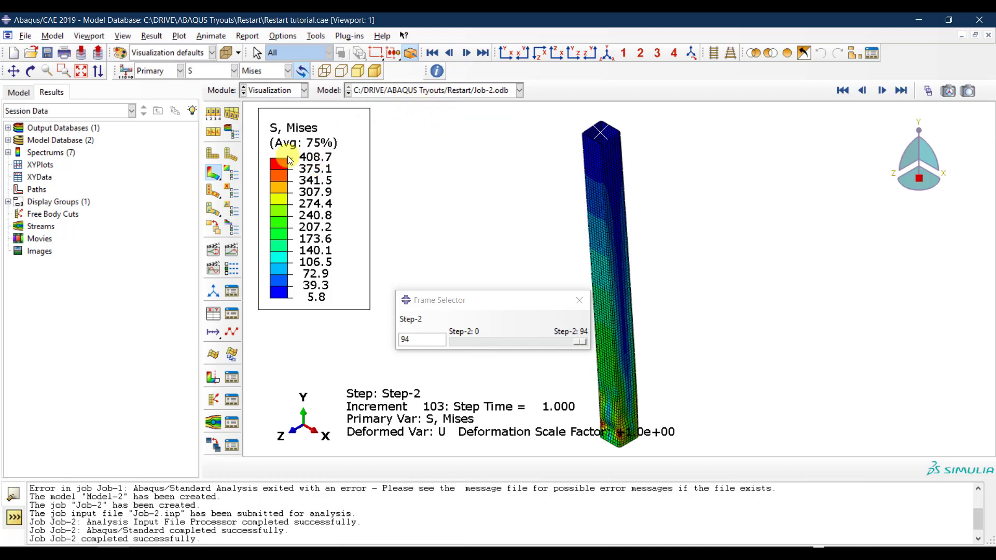
- Open Job-1's results and show Mises contours at Step-2 increment 8, peaking at 233.4
click(7, 140)
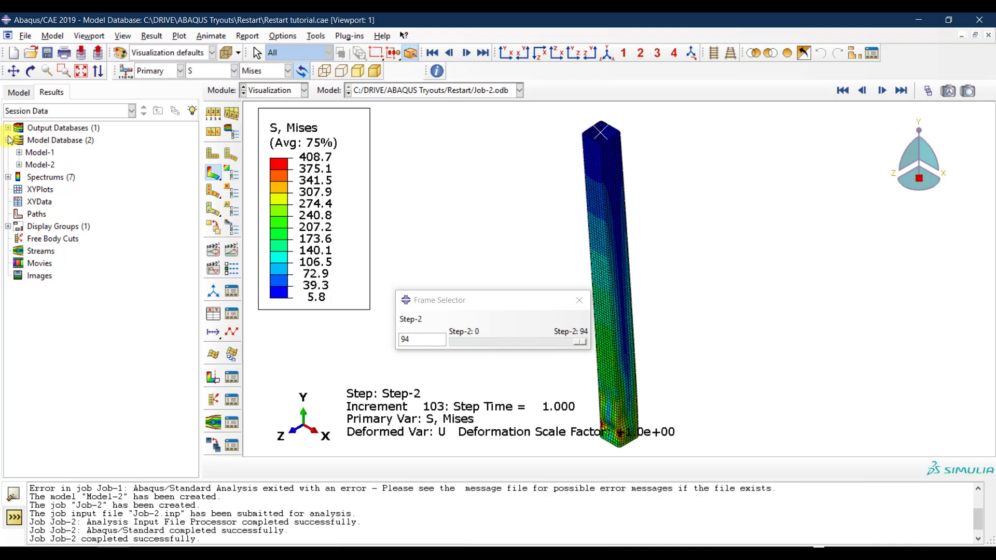
click(7, 128)
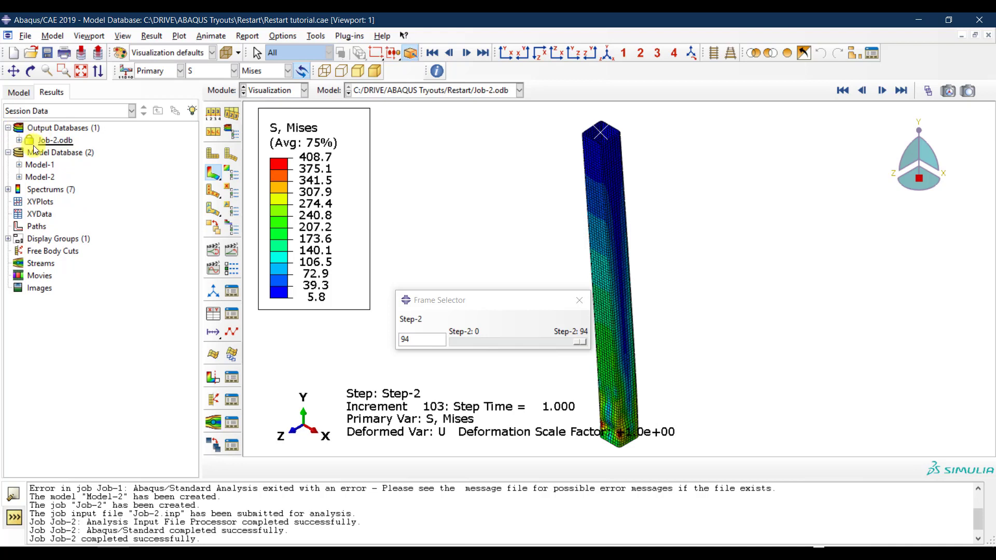
click(275, 92)
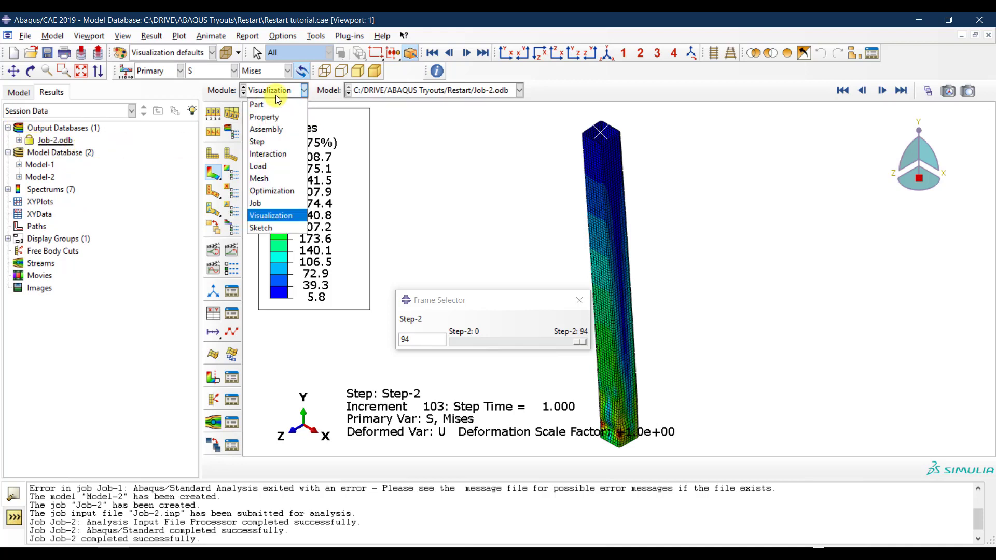
click(272, 191)
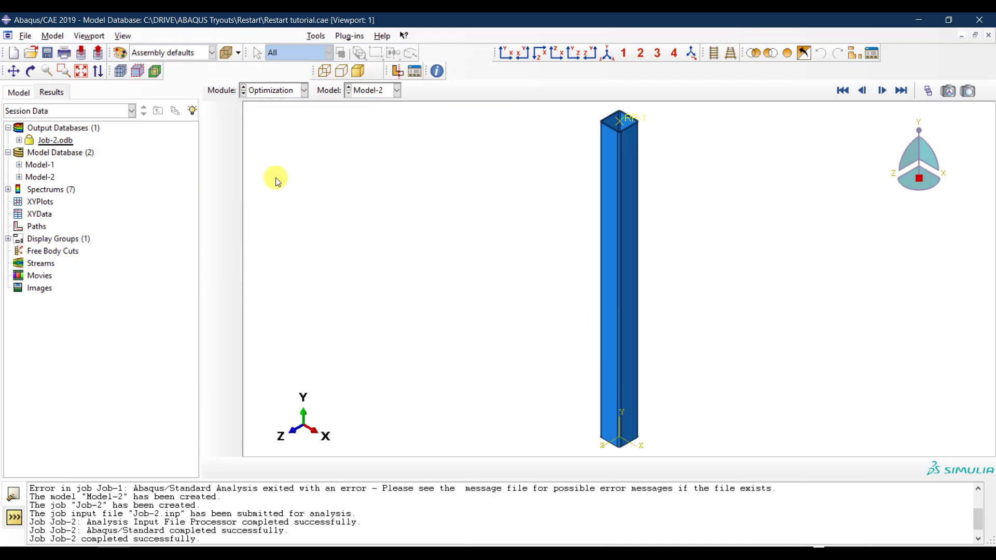
click(269, 91)
click(255, 203)
click(765, 105)
click(828, 178)
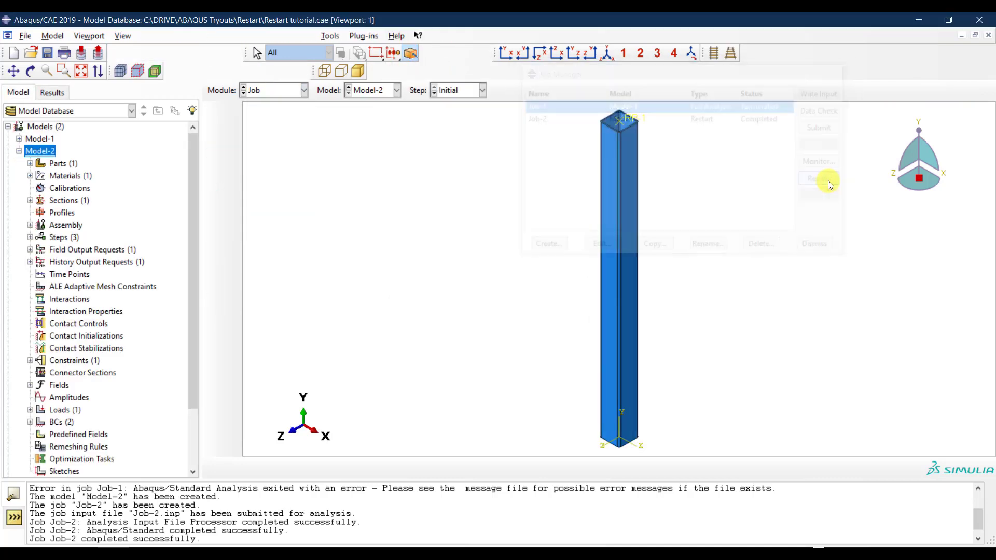
click(209, 174)
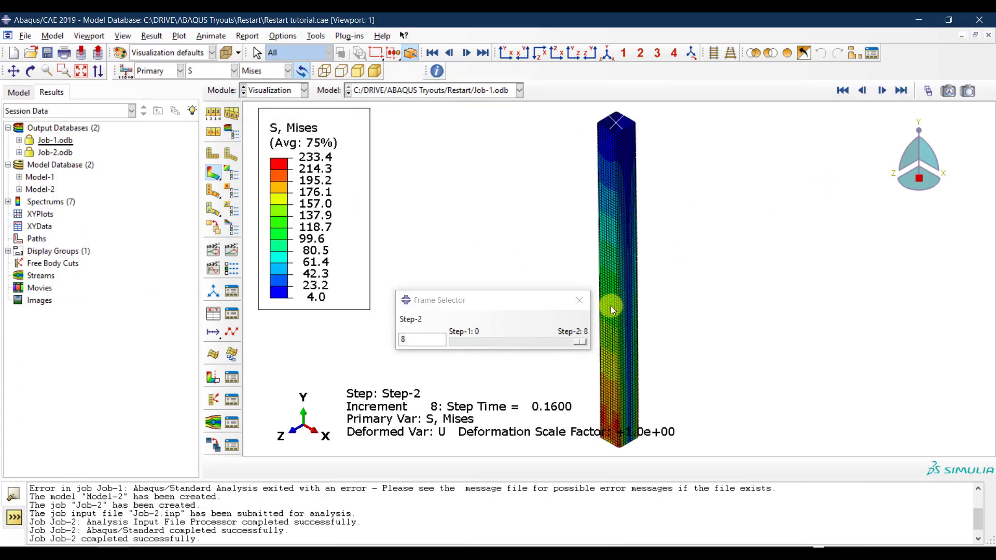
mouse_move(584, 338)
mouse_down()
mouse_move(448, 346)
mouse_move(588, 341)
mouse_up()
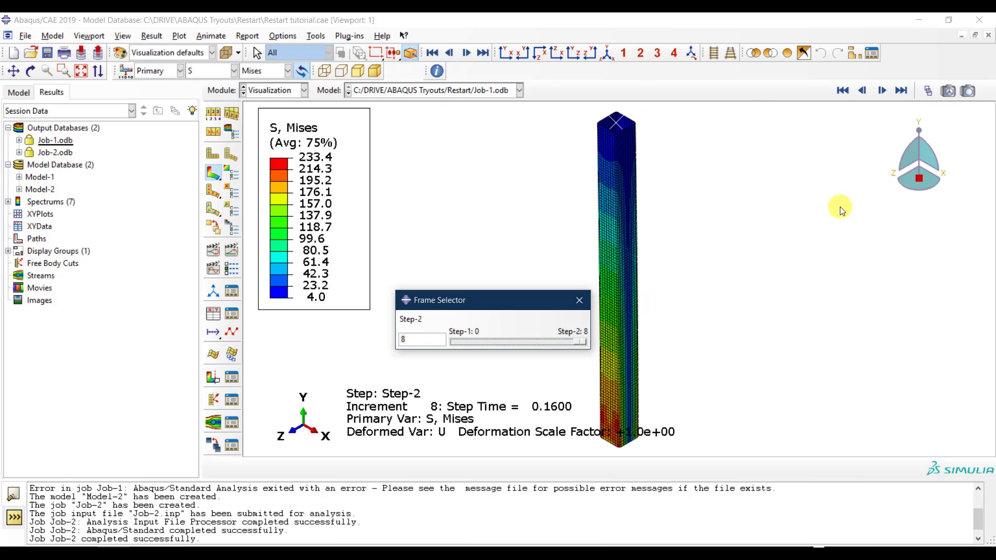
- Switch to the Part module and inspect Model-1's steps in the model tree
click(268, 90)
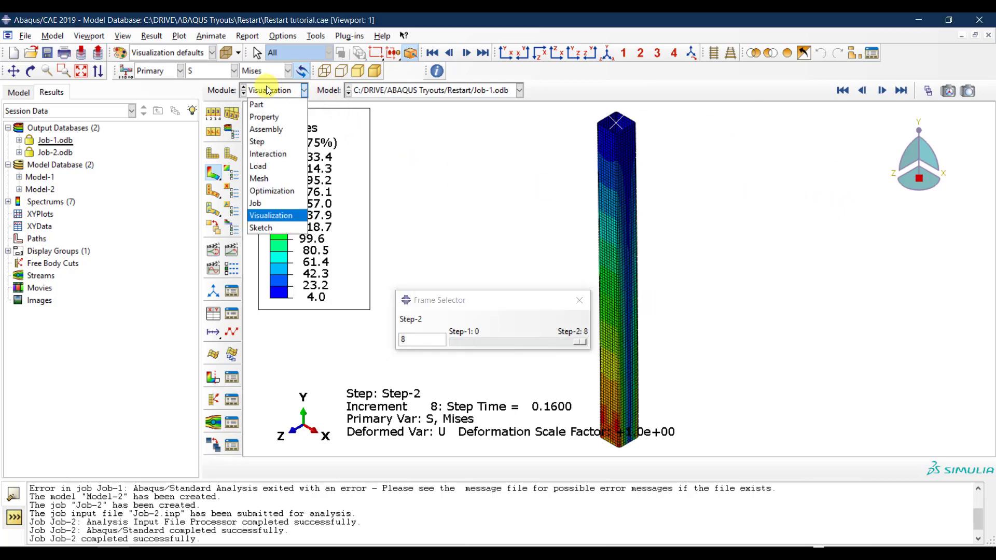
click(259, 105)
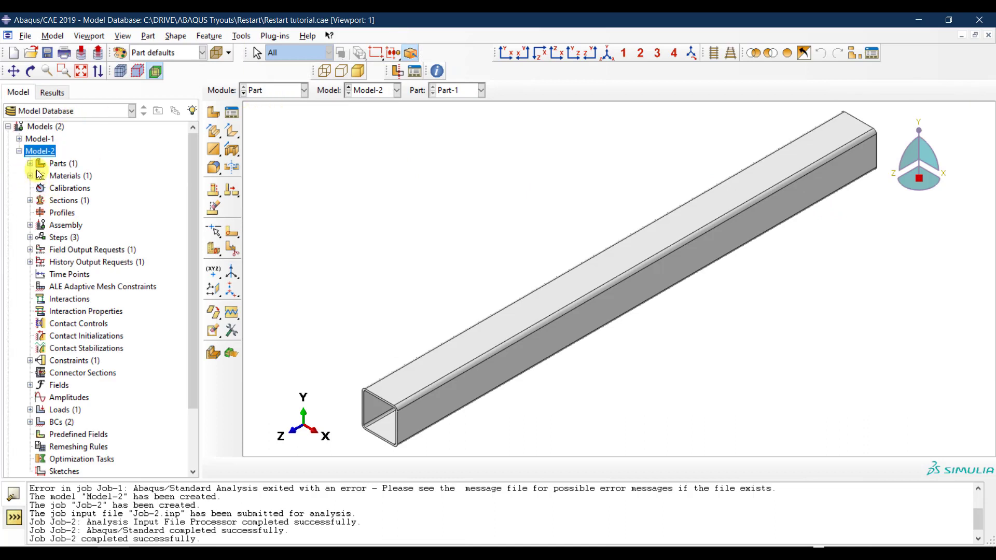
click(18, 151)
click(18, 138)
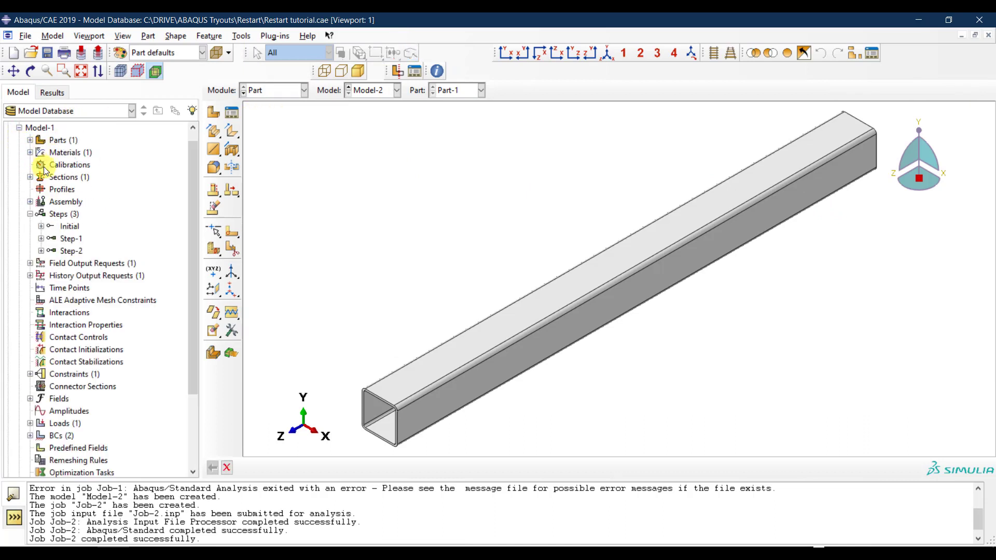
right_click(67, 252)
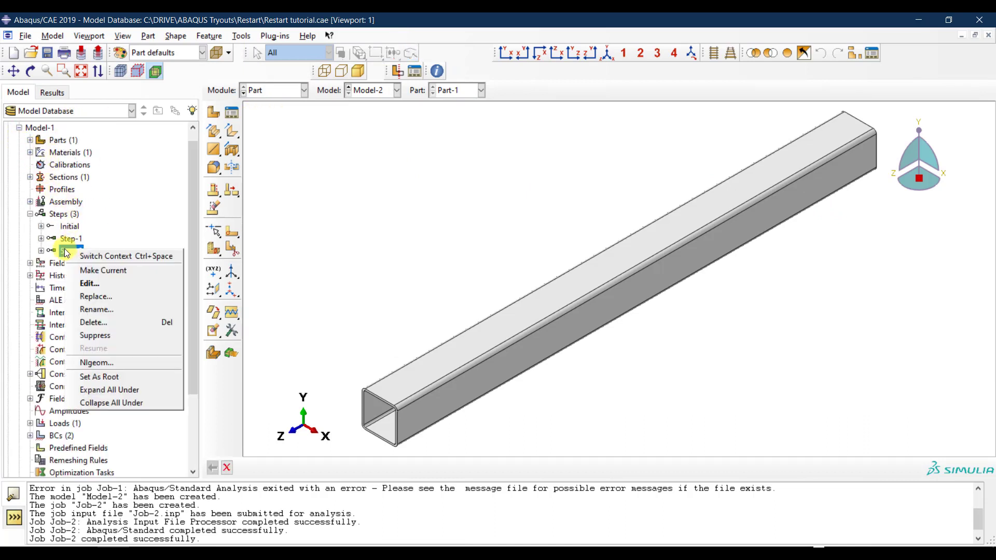
click(67, 240)
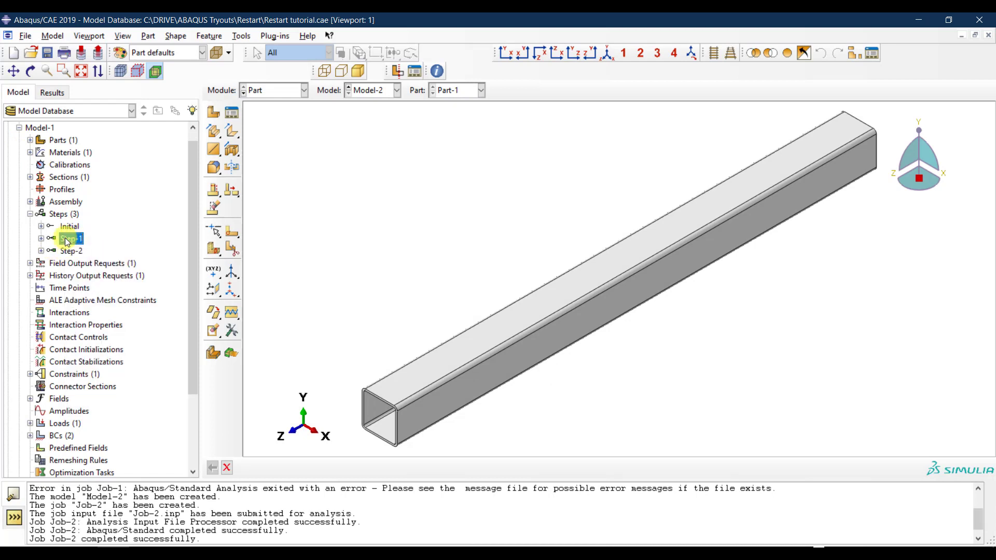
mouse_move(75, 253)
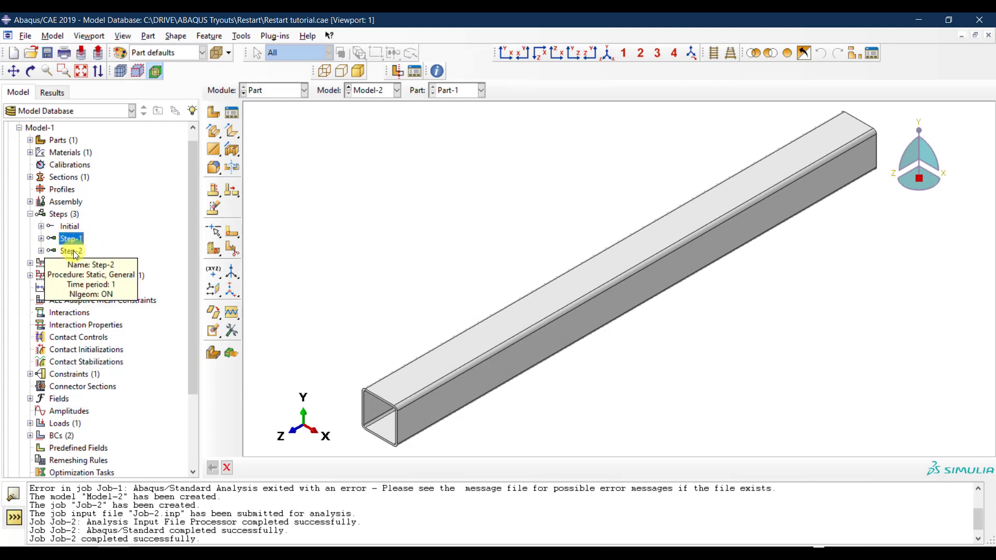
- Collapse Model-1 and expand Model-2's steps: Initial, Step-1 and Step-2
click(19, 129)
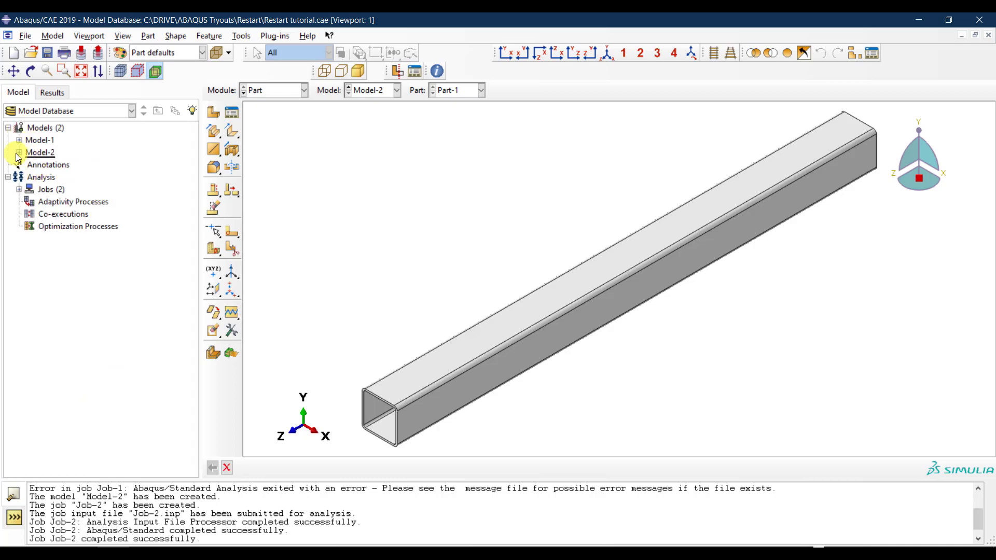
click(19, 152)
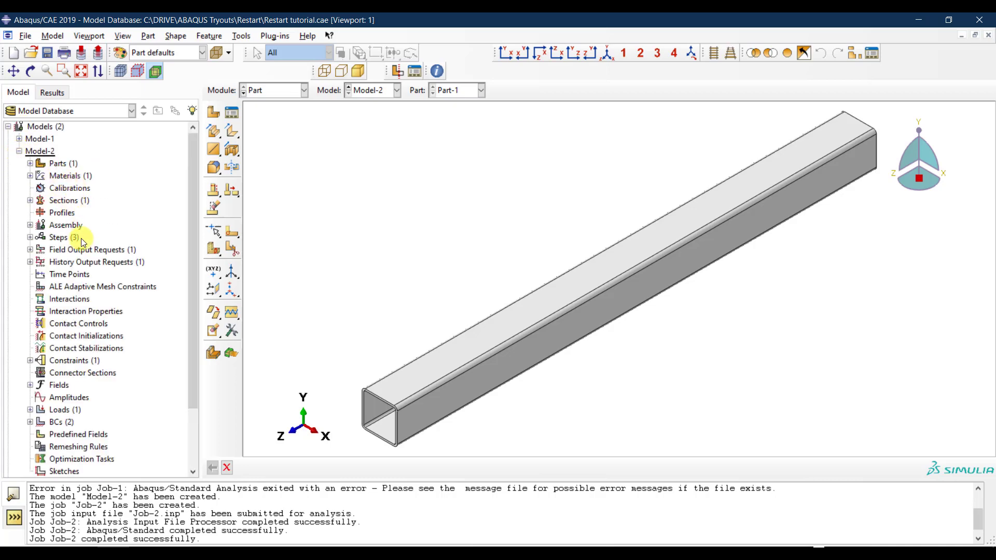
click(30, 238)
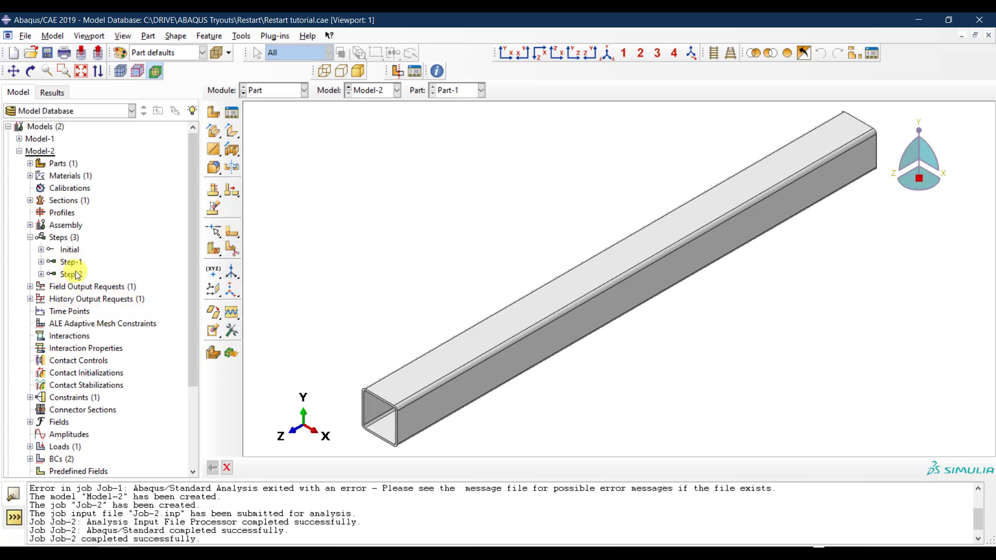
mouse_move(76, 275)
- Set Model-2's restart attributes to restart from the end of Step-1 using Job-1
right_click(40, 155)
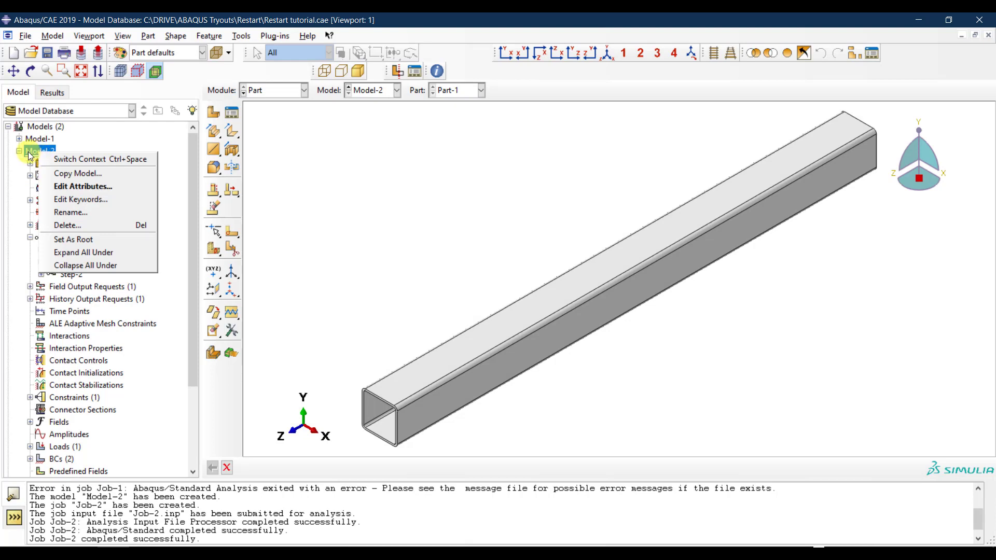
click(83, 194)
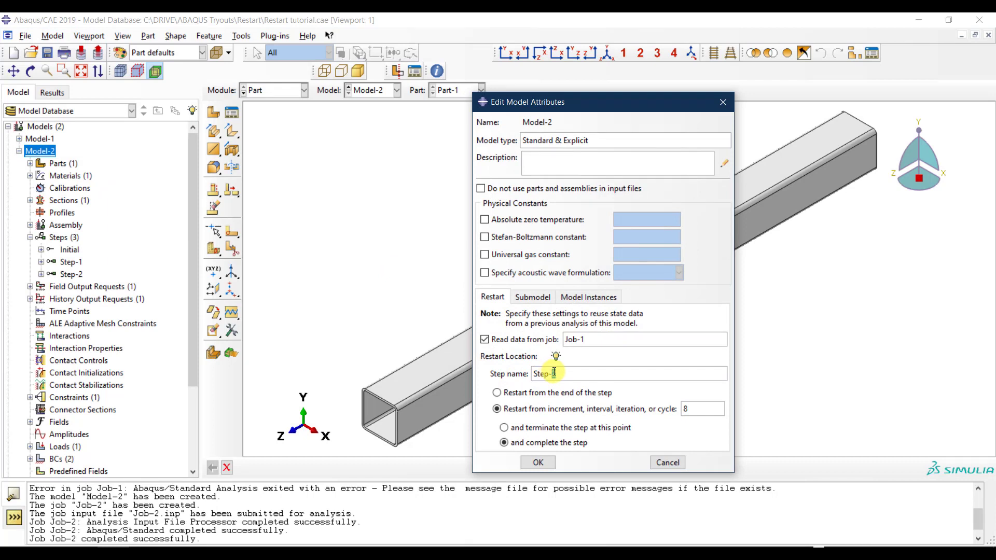
click(538, 395)
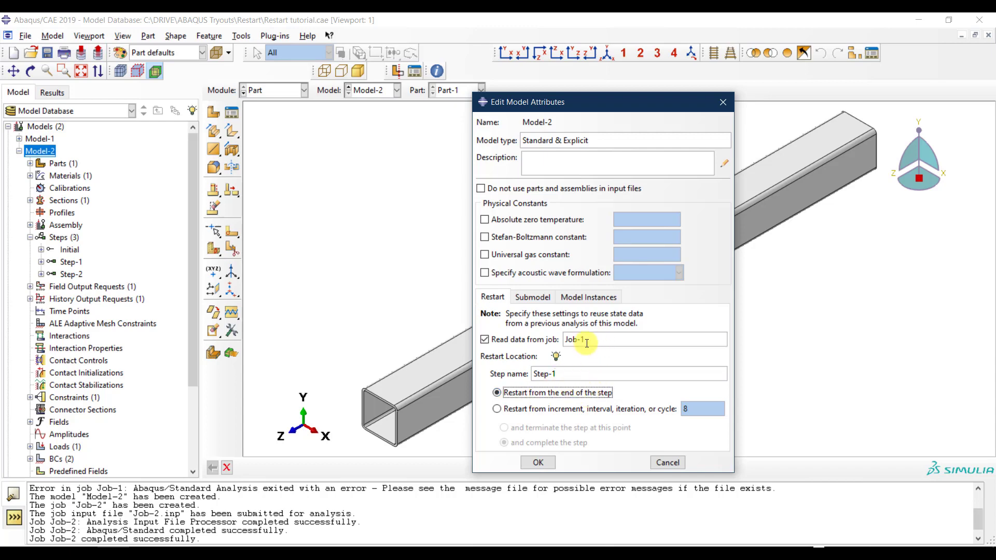
drag(589, 338, 540, 338)
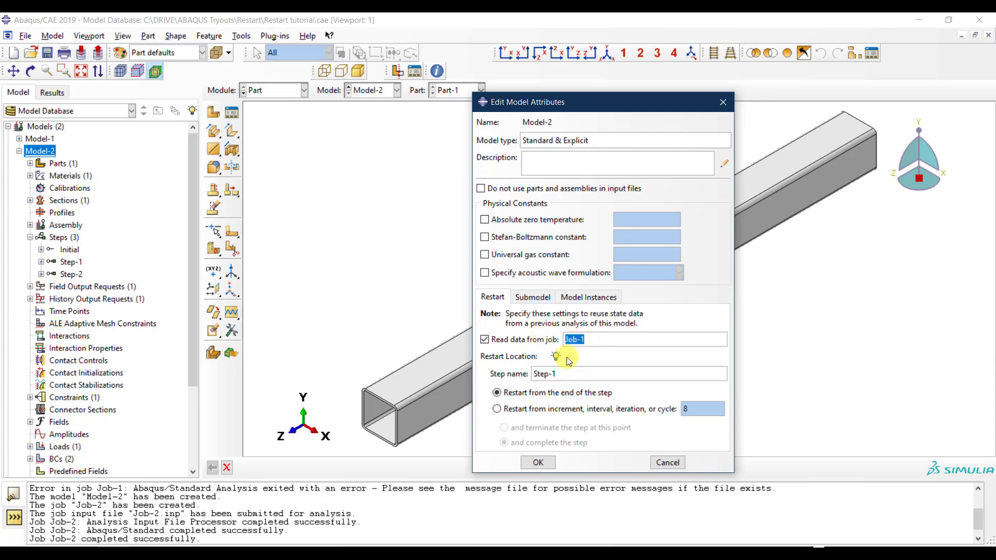
drag(568, 373, 516, 372)
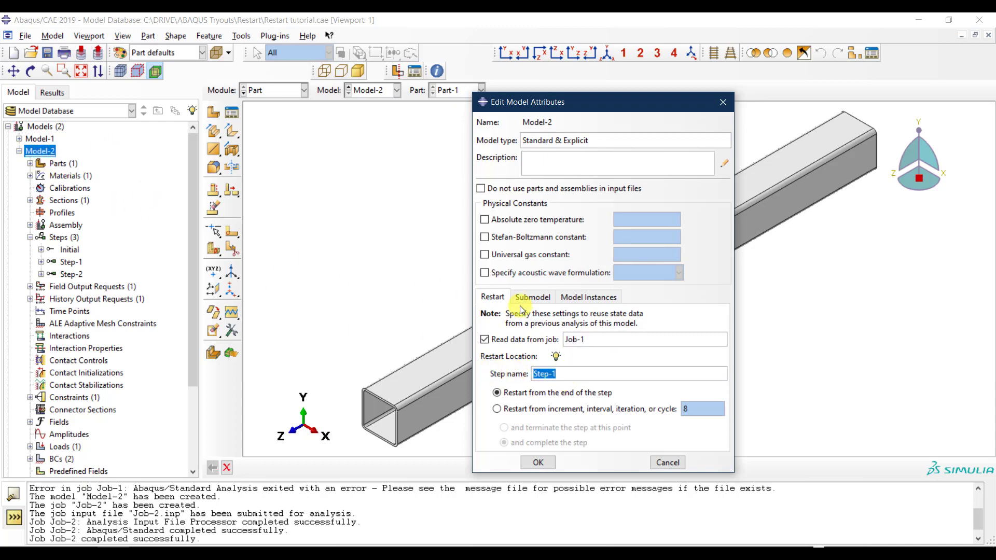
click(552, 374)
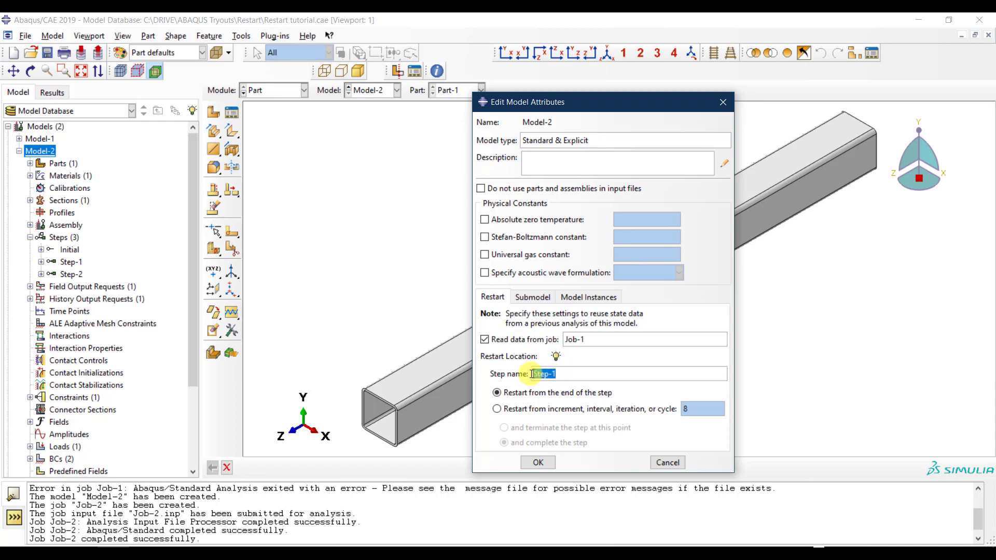
drag(533, 373, 570, 373)
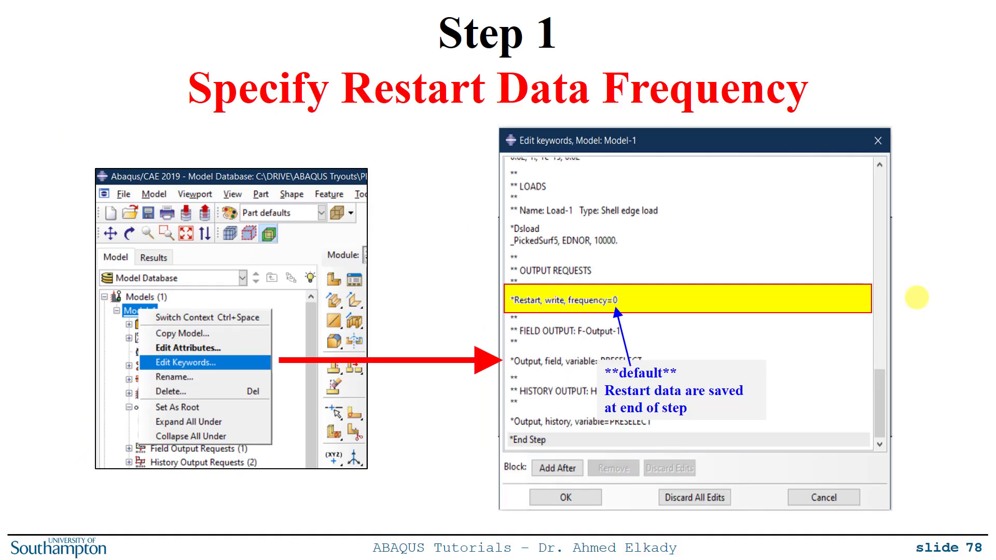
- Turn on the laser pointer and advance to slide 79 on frequency=1 with OVERLAY
right_click(917, 297)
mouse_move(888, 423)
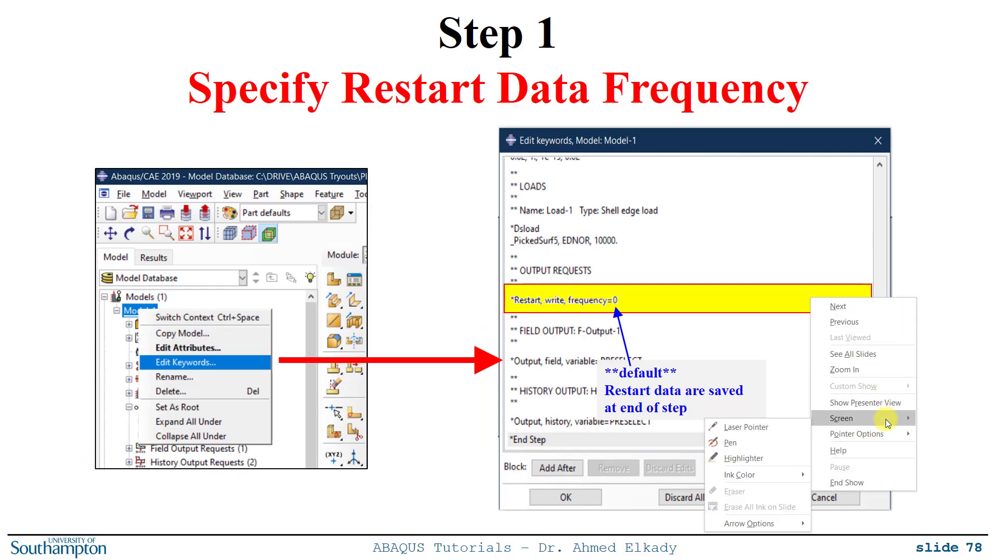
click(793, 429)
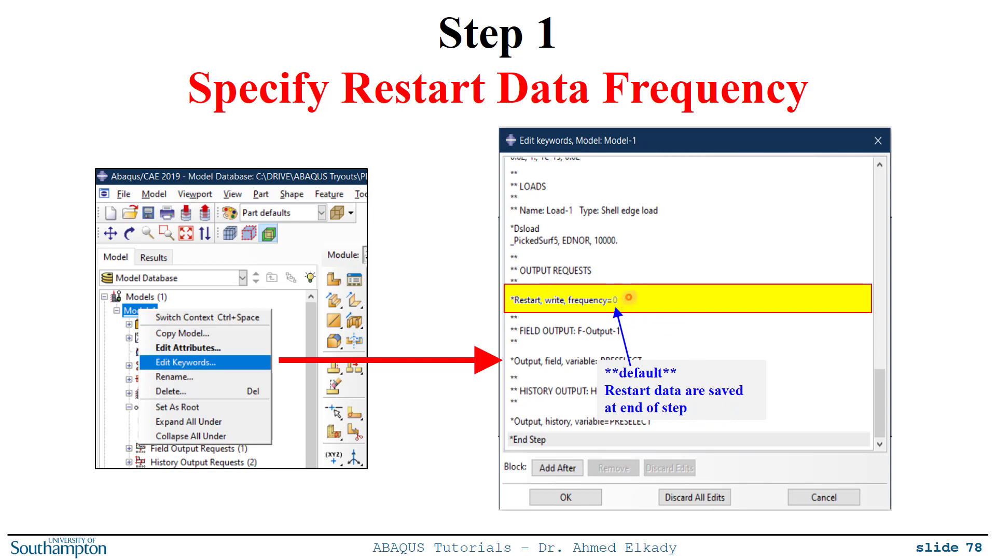
key(Right)
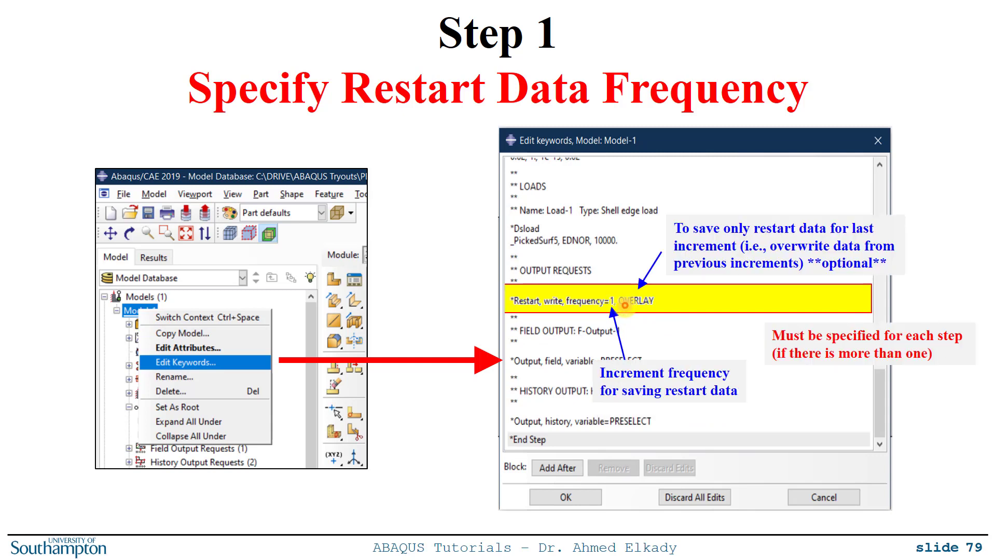